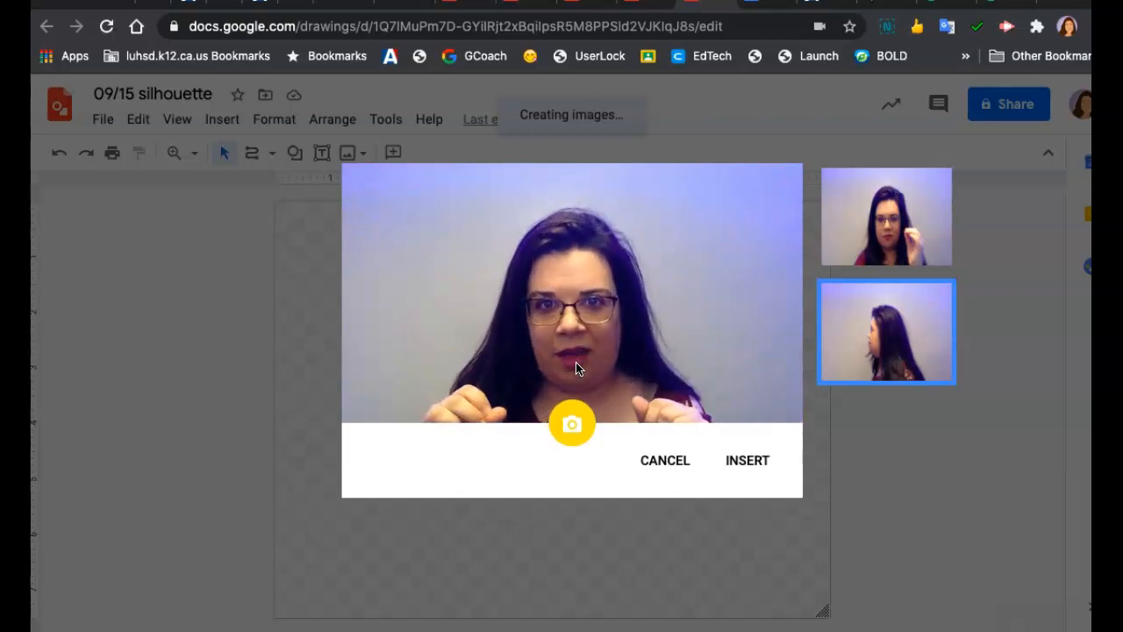
Capture a side-profile photo with the camera, insert it into the drawing and enlarge it to fill the canvas.
click(579, 425)
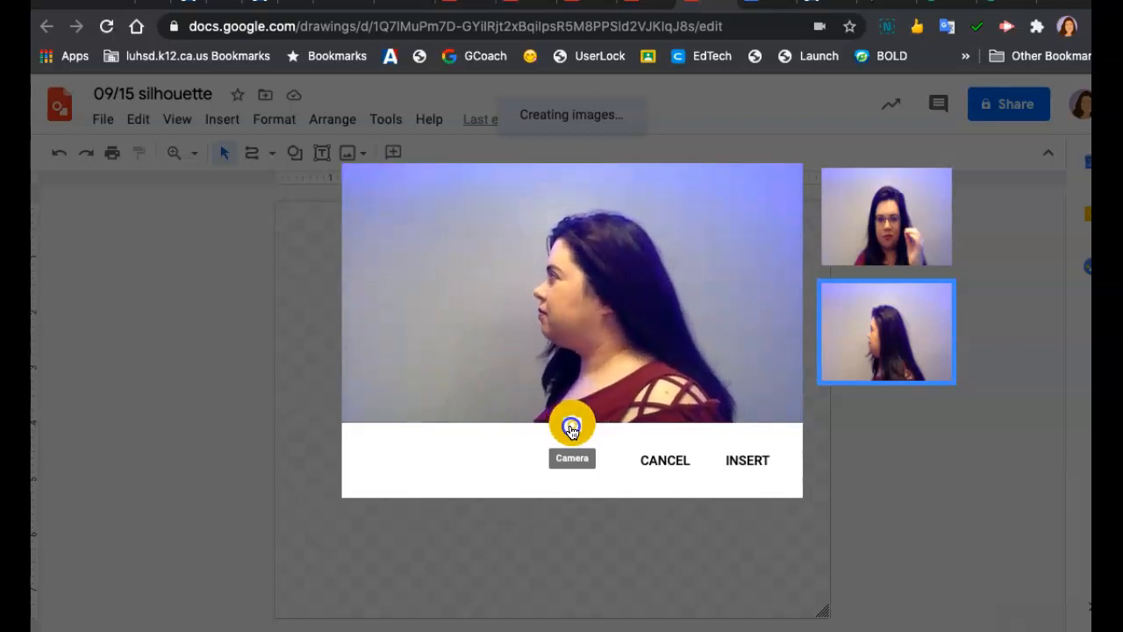
click(571, 429)
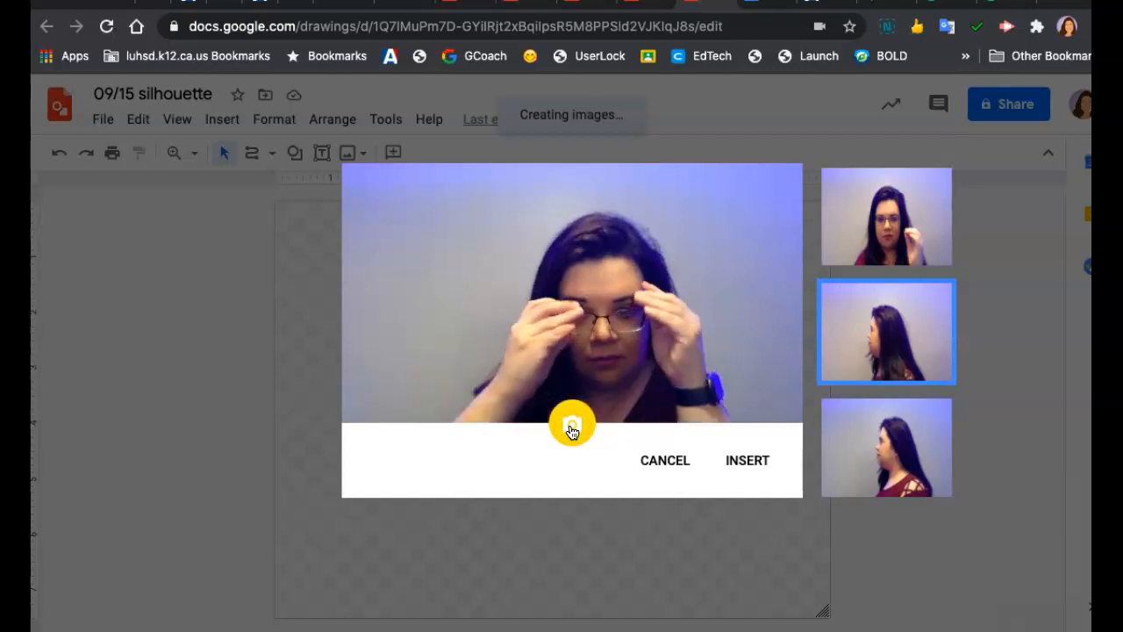
click(846, 451)
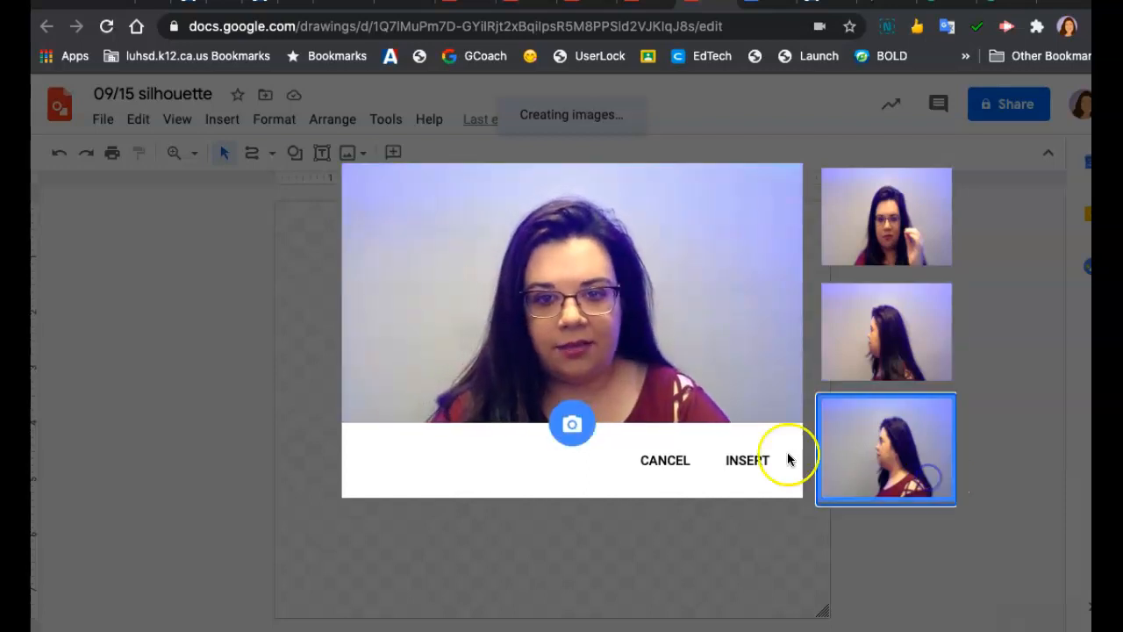
click(763, 461)
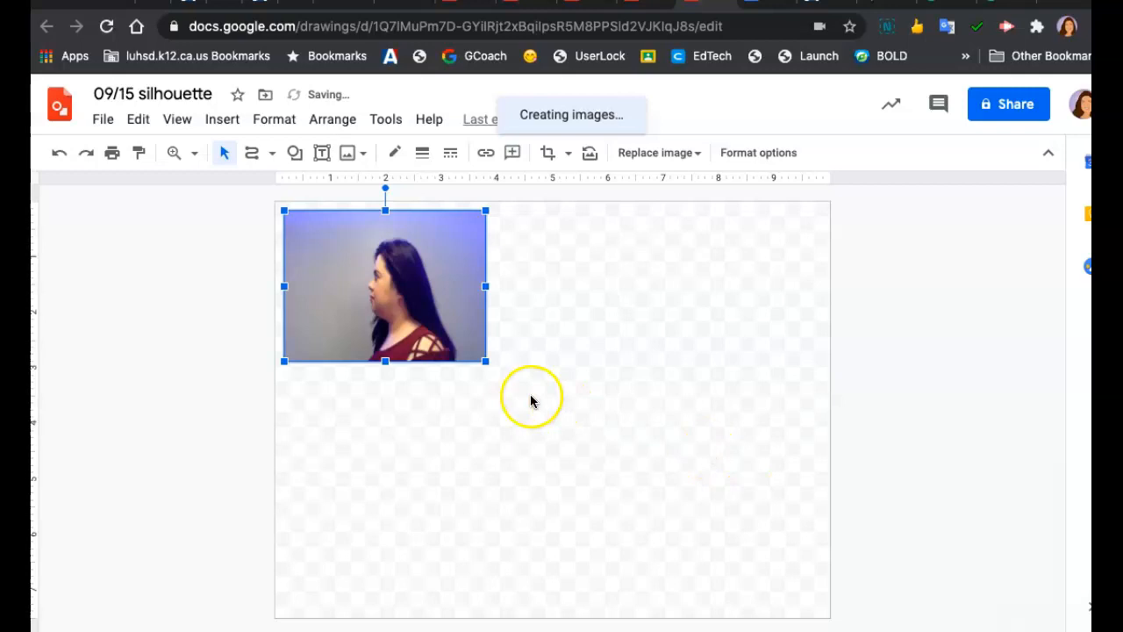
drag(624, 488, 821, 578)
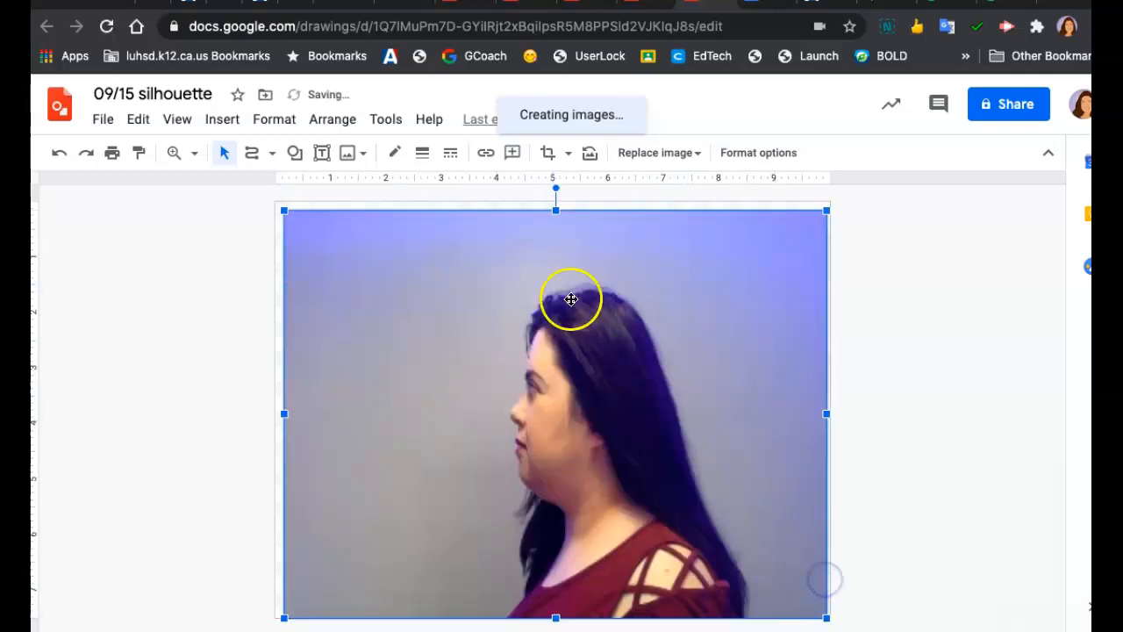
Crop the photo closely around the head and shoulders, and reposition and enlarge it to about the canvas height.
click(548, 156)
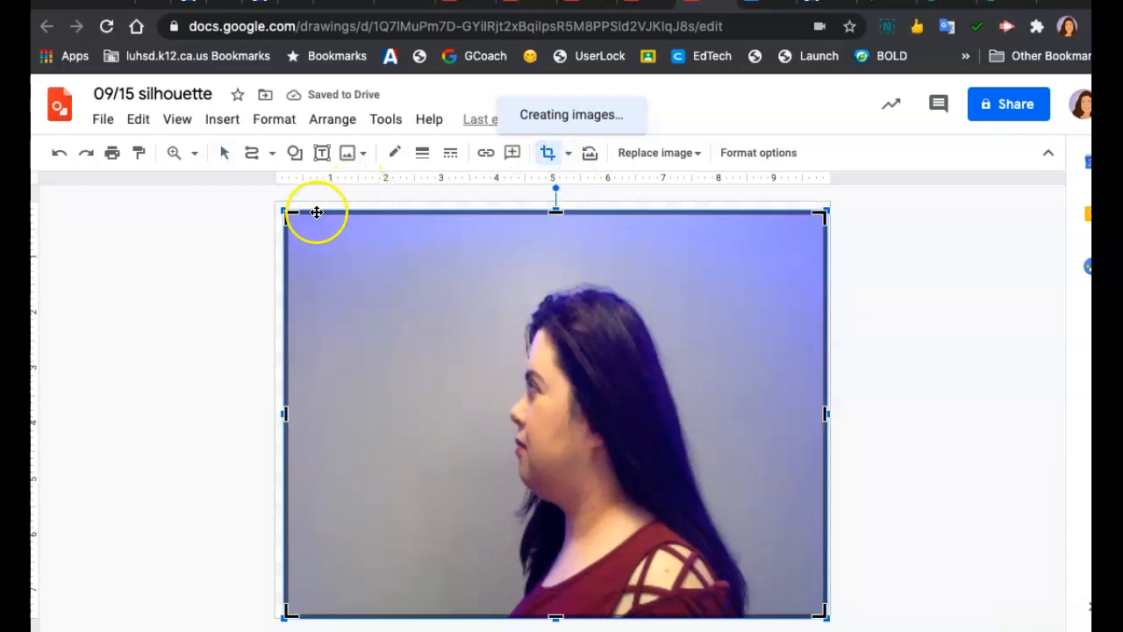
drag(288, 412, 467, 416)
drag(825, 411, 755, 412)
drag(613, 213, 613, 253)
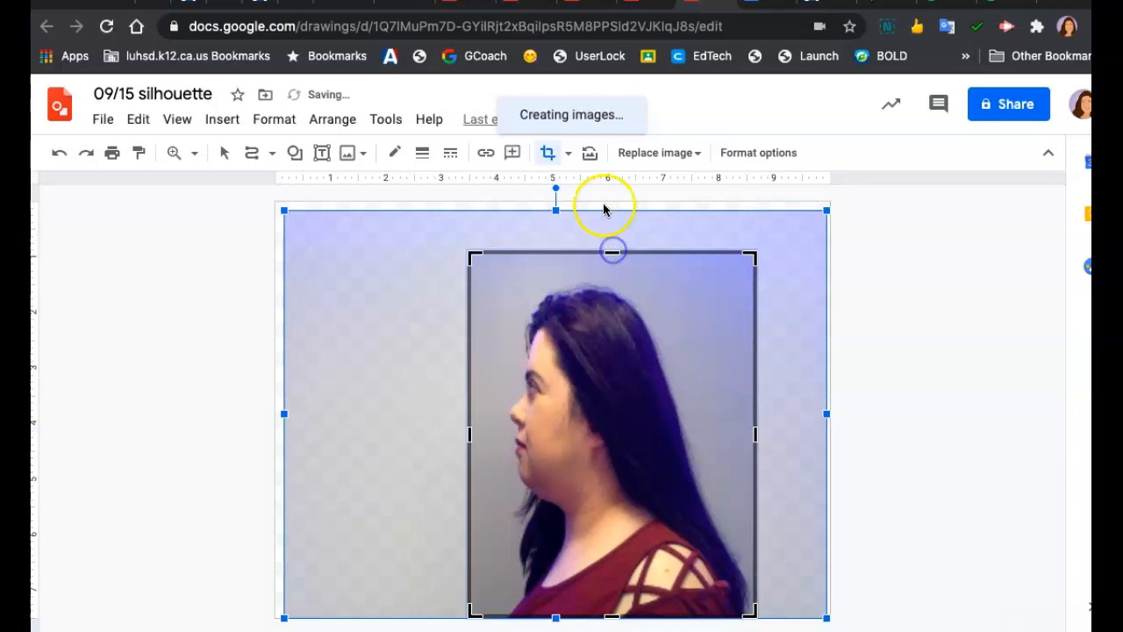
click(552, 165)
drag(564, 363, 526, 291)
drag(723, 545, 768, 603)
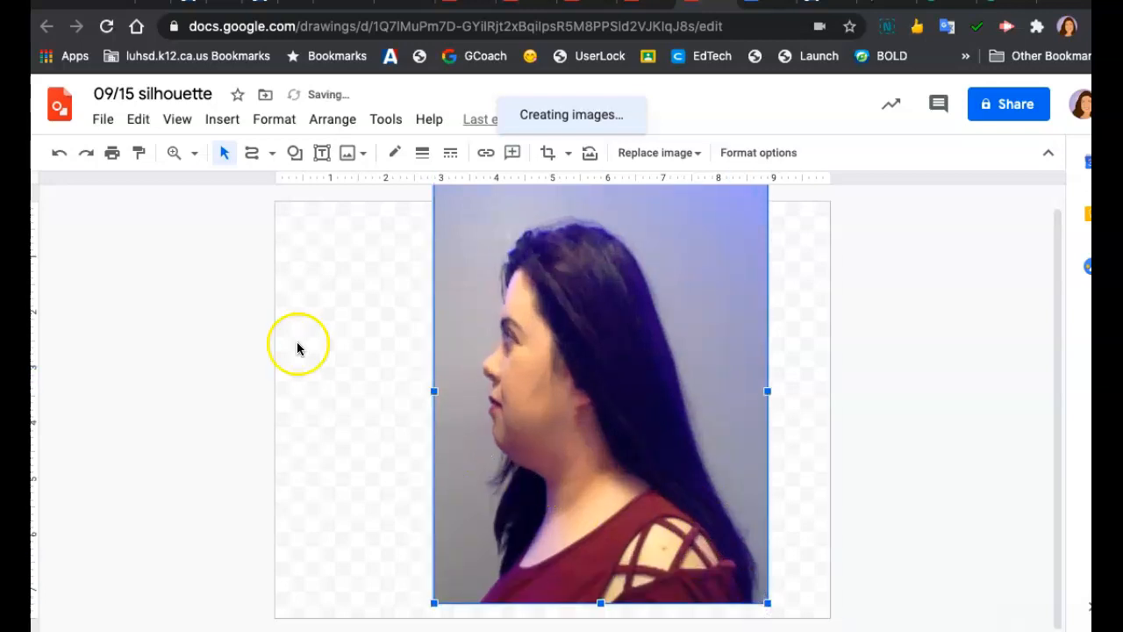
Activate the Curve line tool.
click(271, 155)
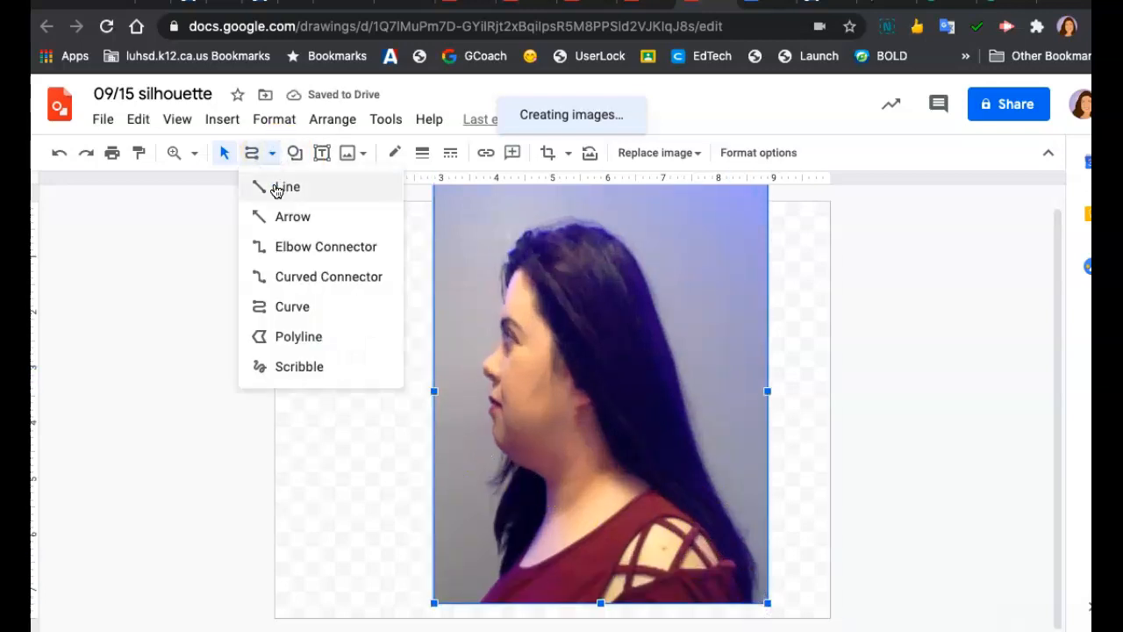
click(279, 187)
click(271, 152)
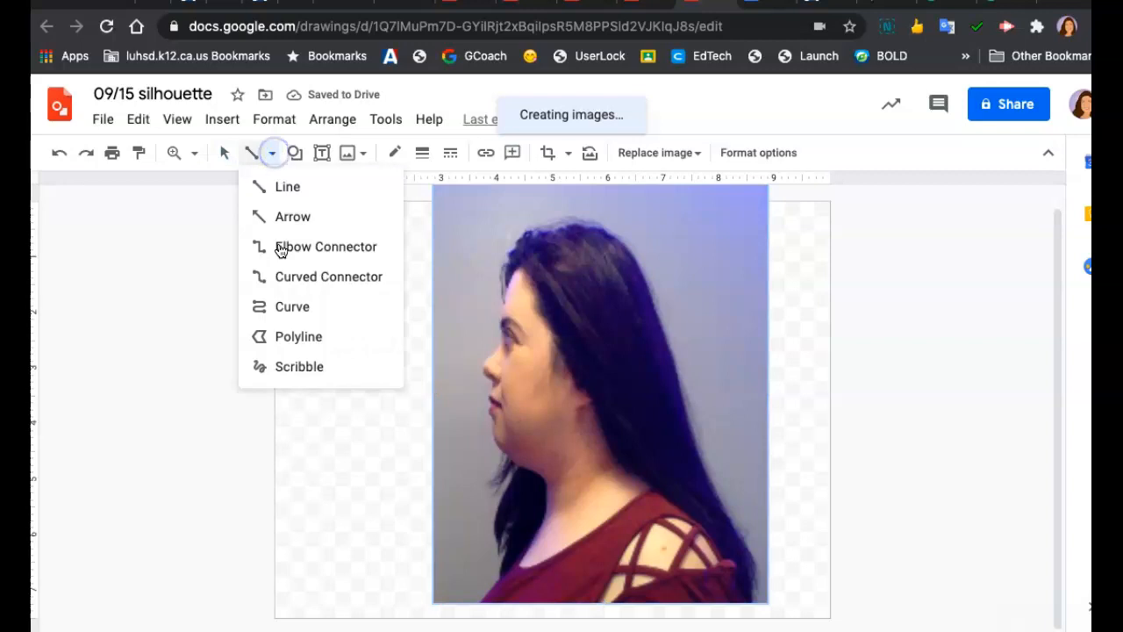
click(285, 309)
Draw a small closed practice curve in the empty area beside the photo and delete it.
click(306, 505)
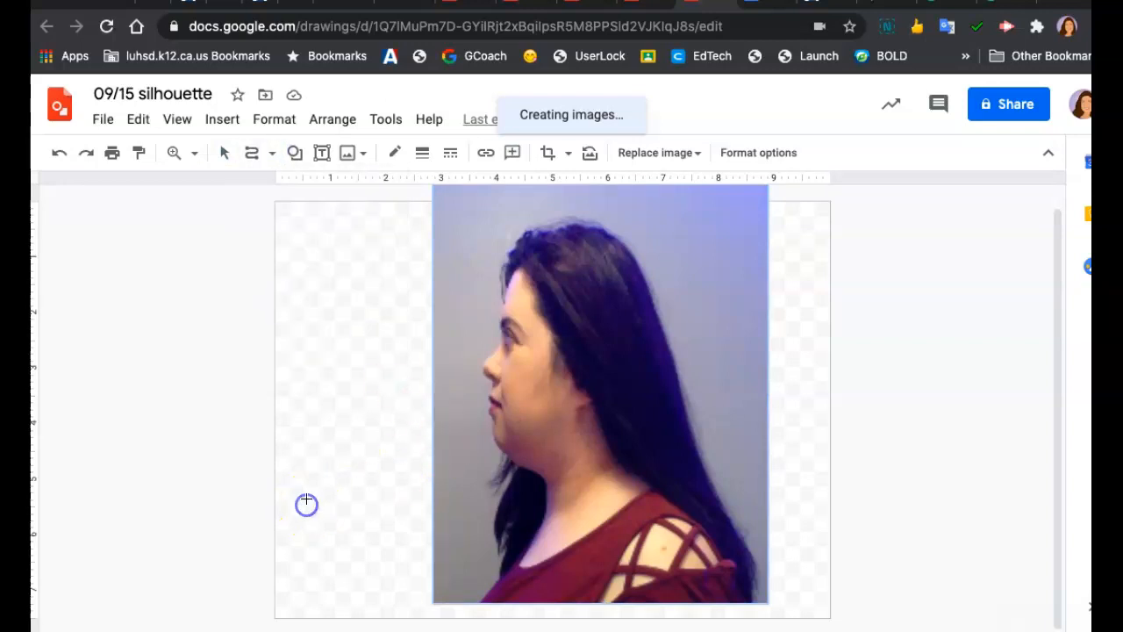
click(280, 441)
click(308, 397)
click(389, 424)
click(365, 502)
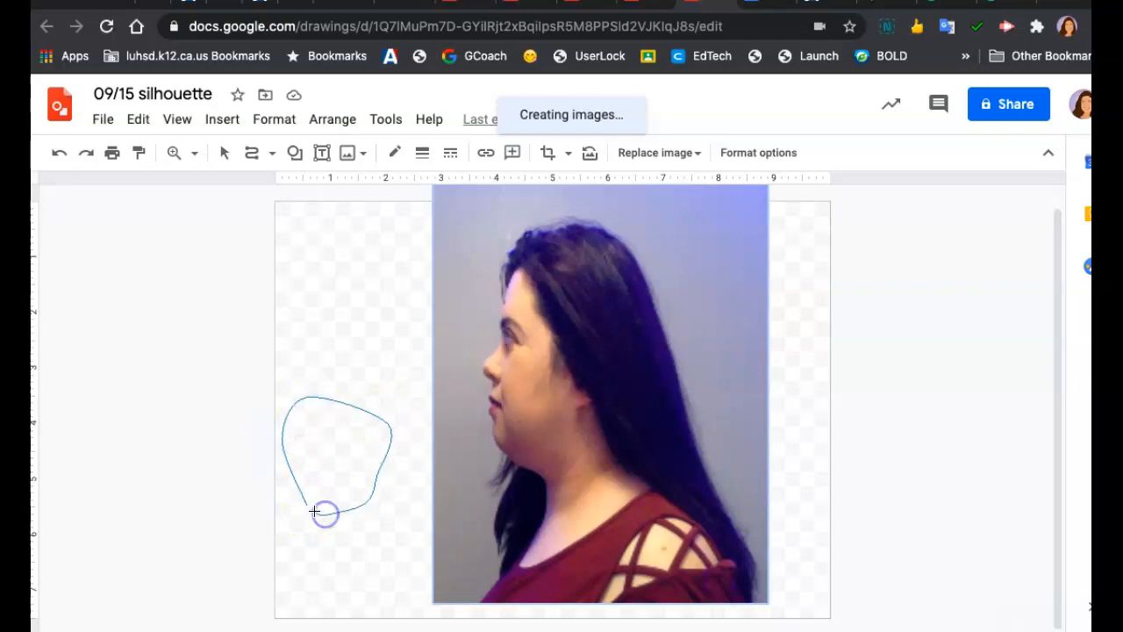
click(307, 506)
key(Delete)
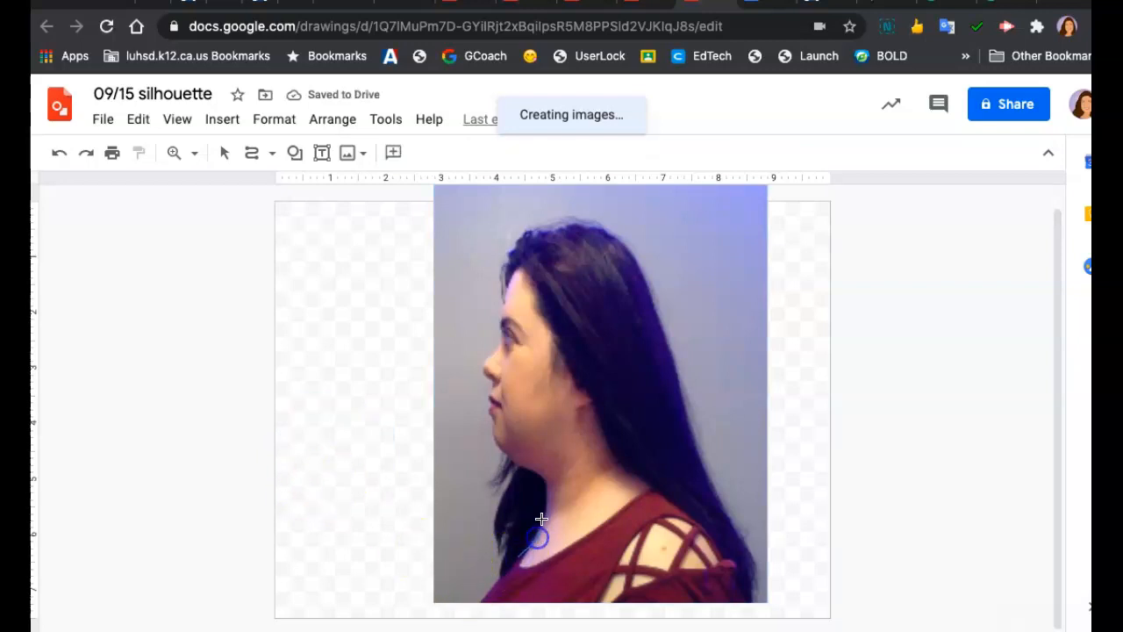
Try to trace the neck and chin up to the lips with a curve, and remove the unfinished lines.
click(544, 474)
click(487, 407)
double_click(491, 401)
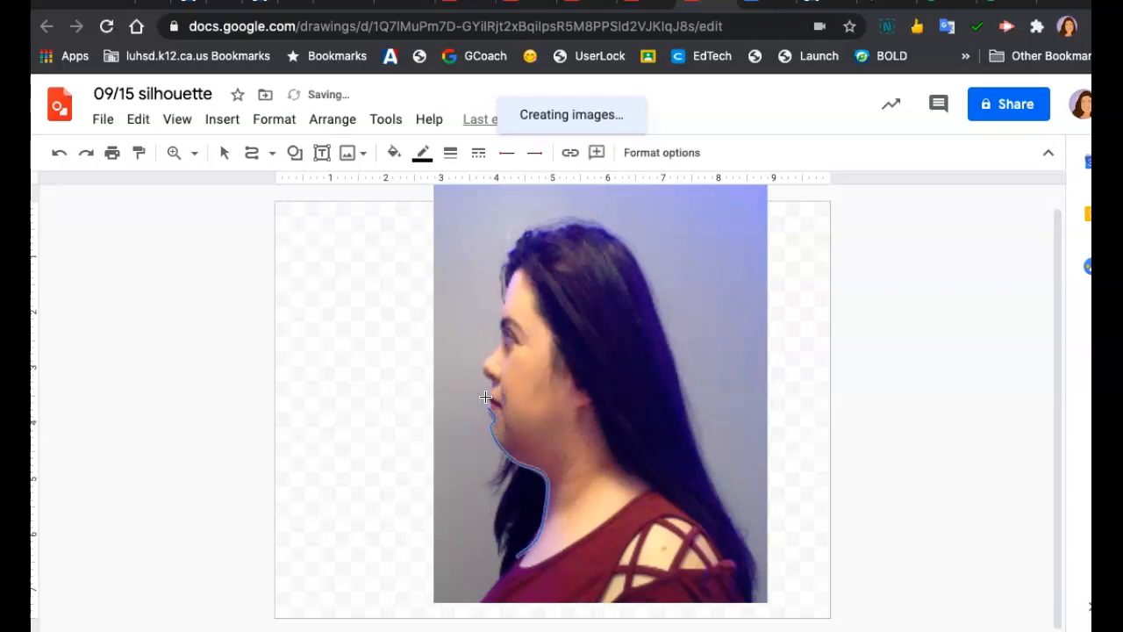
key(Delete)
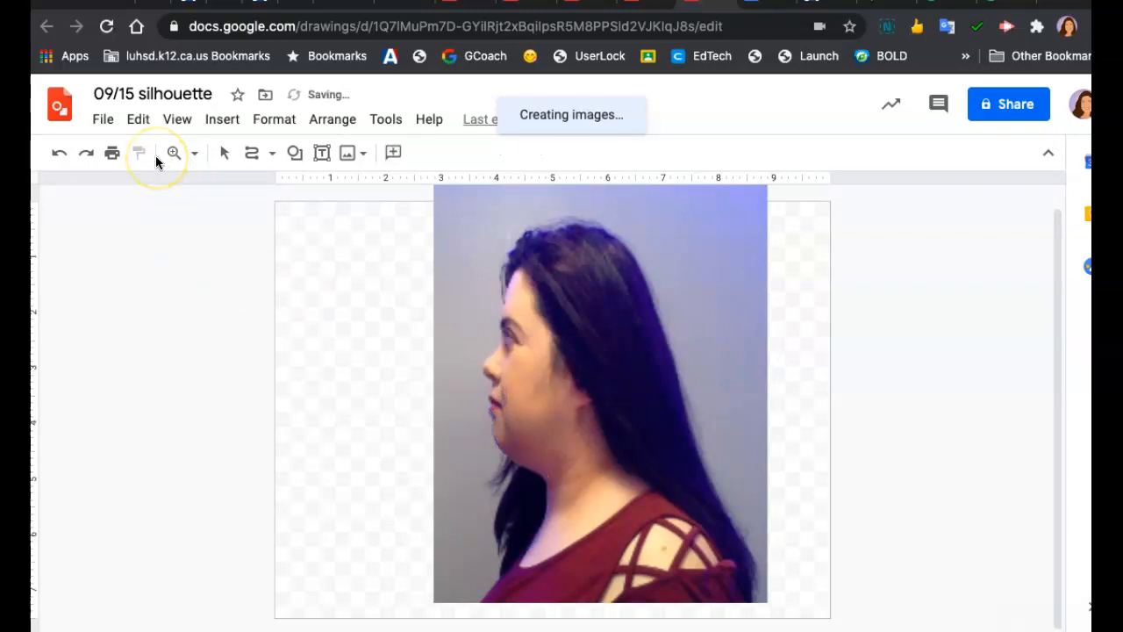
click(505, 566)
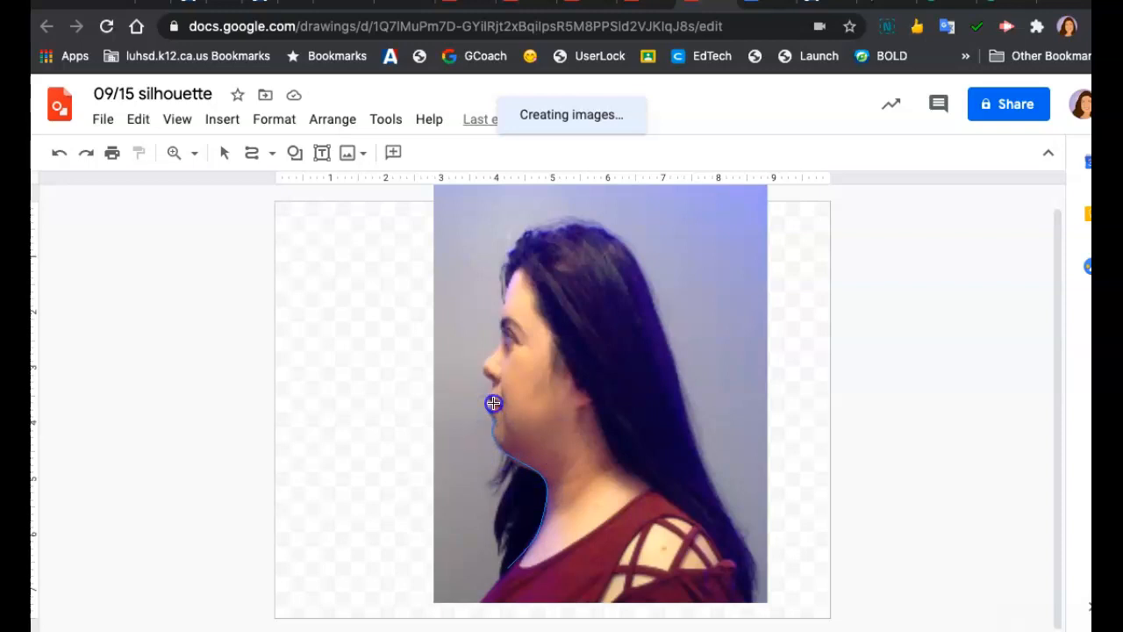
double_click(493, 402)
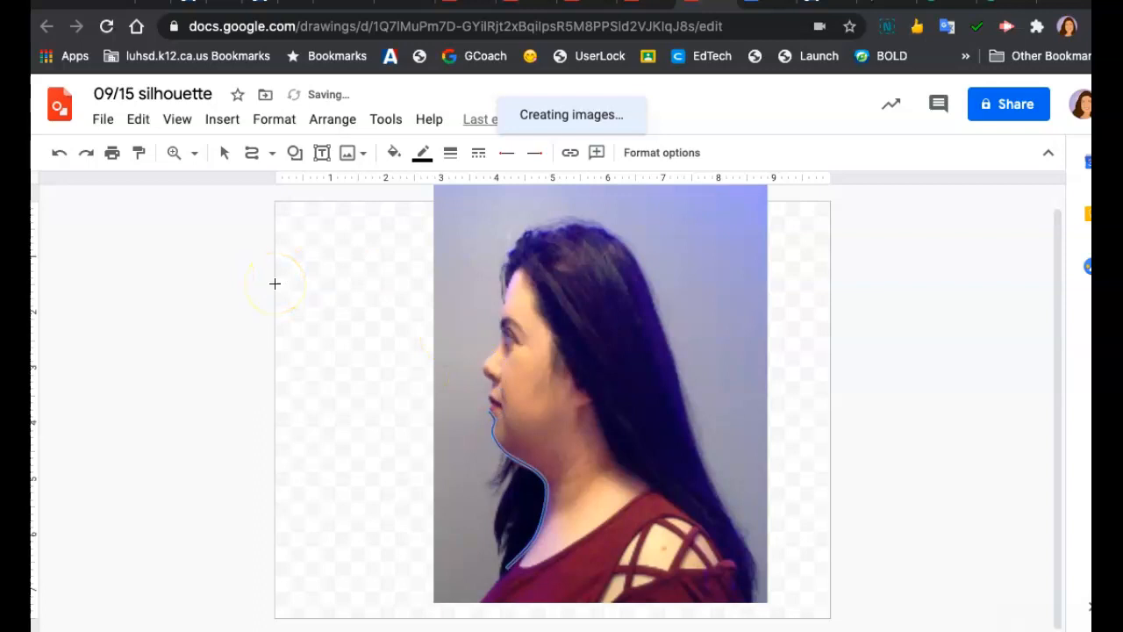
key(super+z)
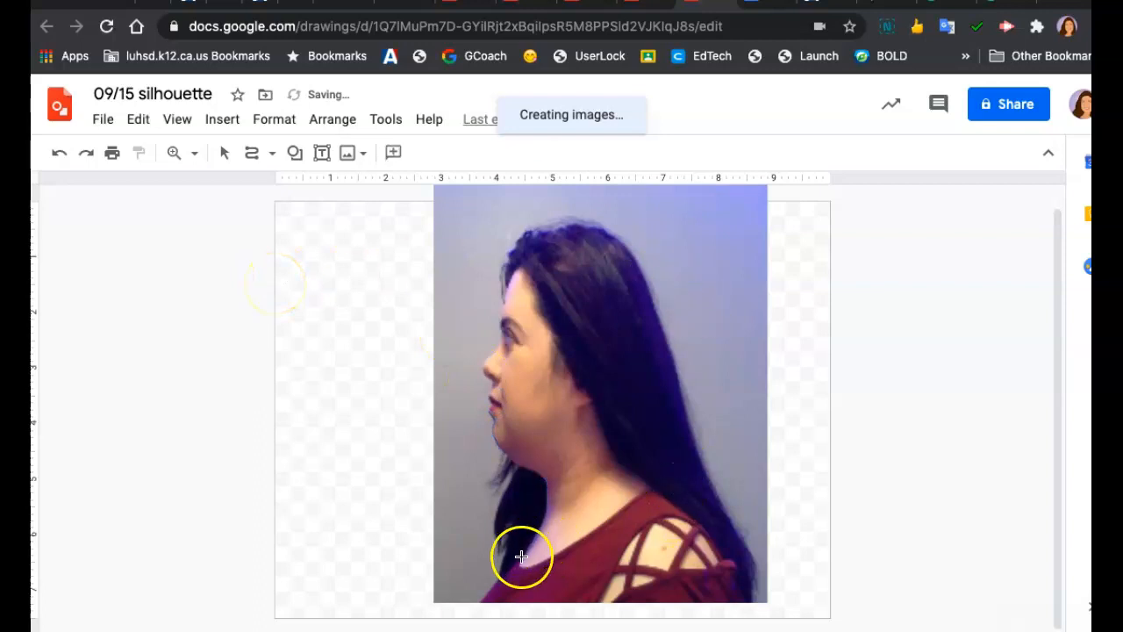
Trace the photographed profile as one closed curve around the neck, face, head, hair and shoulders, ending at the starting point.
click(545, 481)
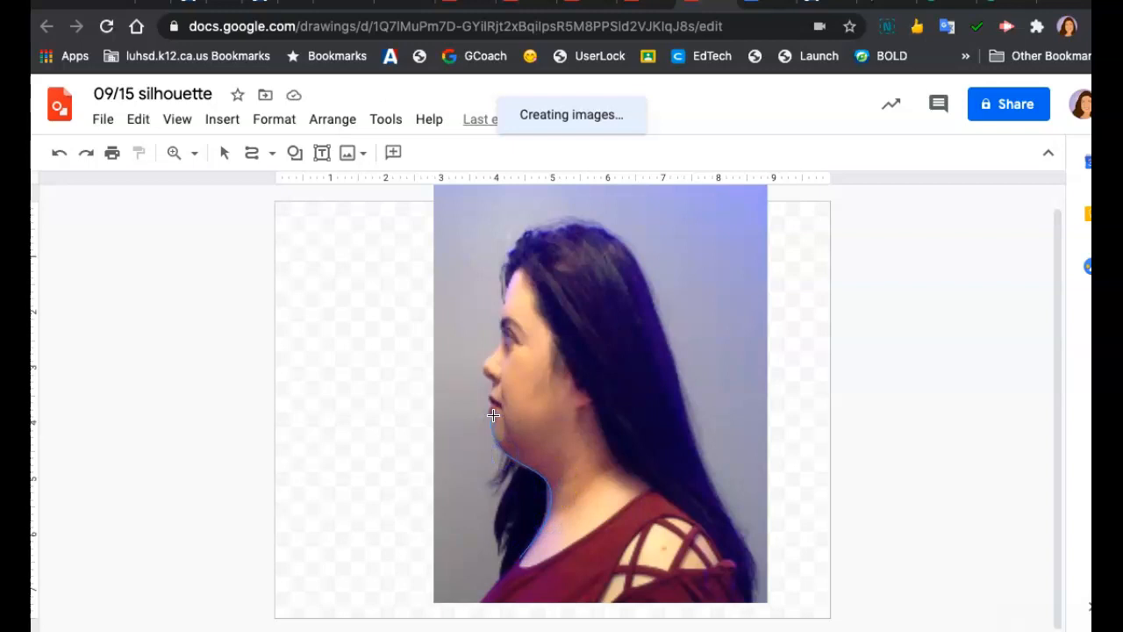
click(481, 368)
click(496, 348)
click(503, 291)
click(512, 270)
click(520, 255)
click(591, 231)
click(652, 301)
click(670, 369)
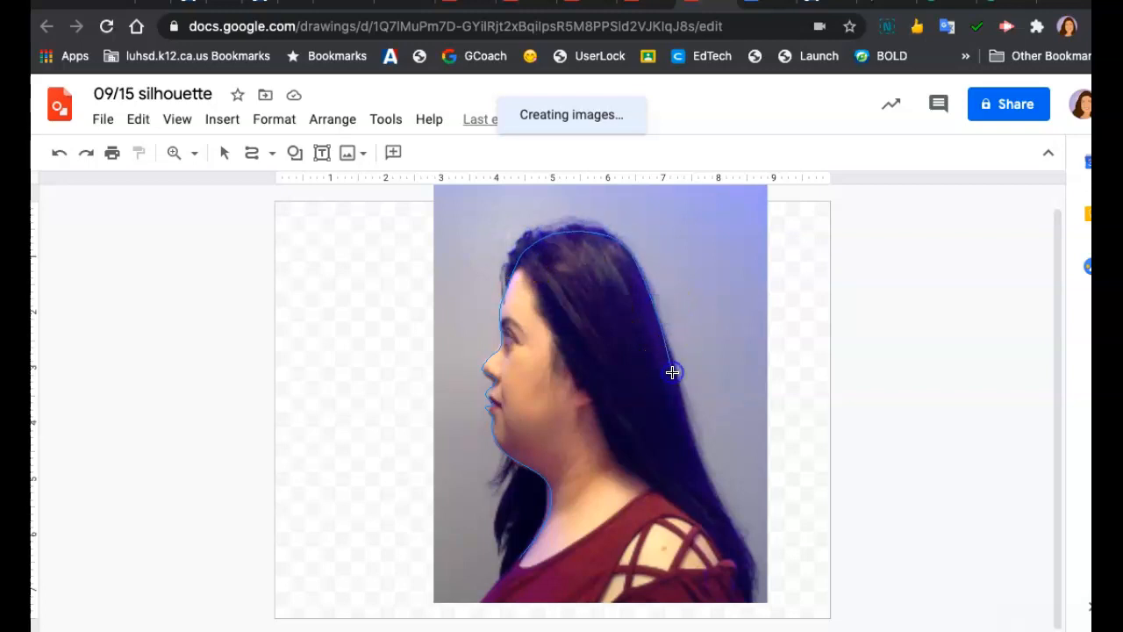
click(707, 469)
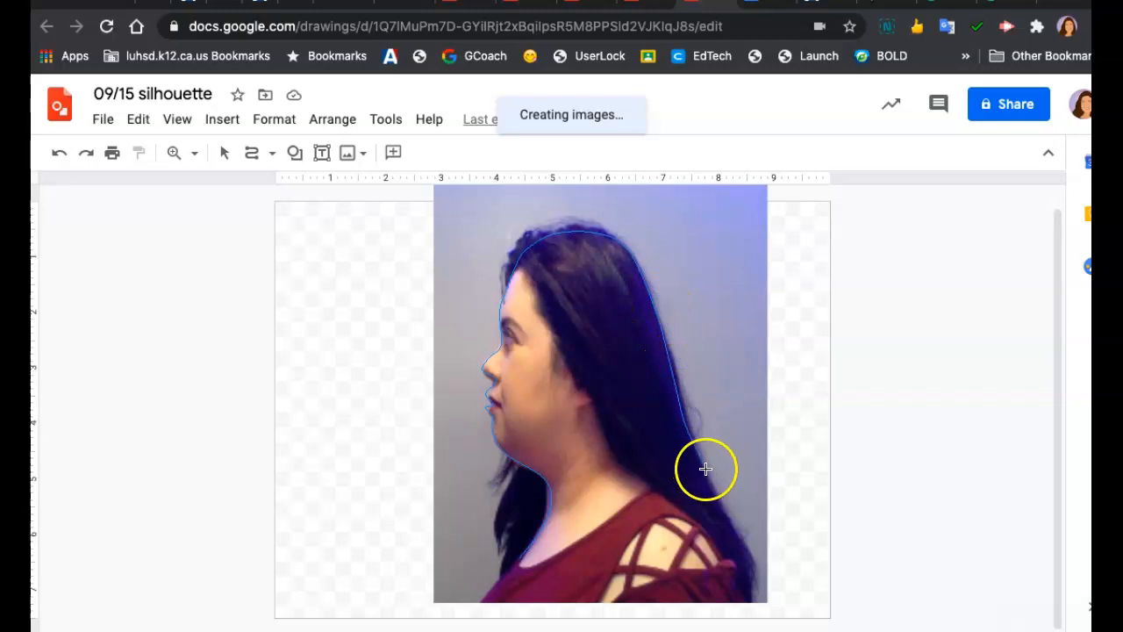
click(735, 536)
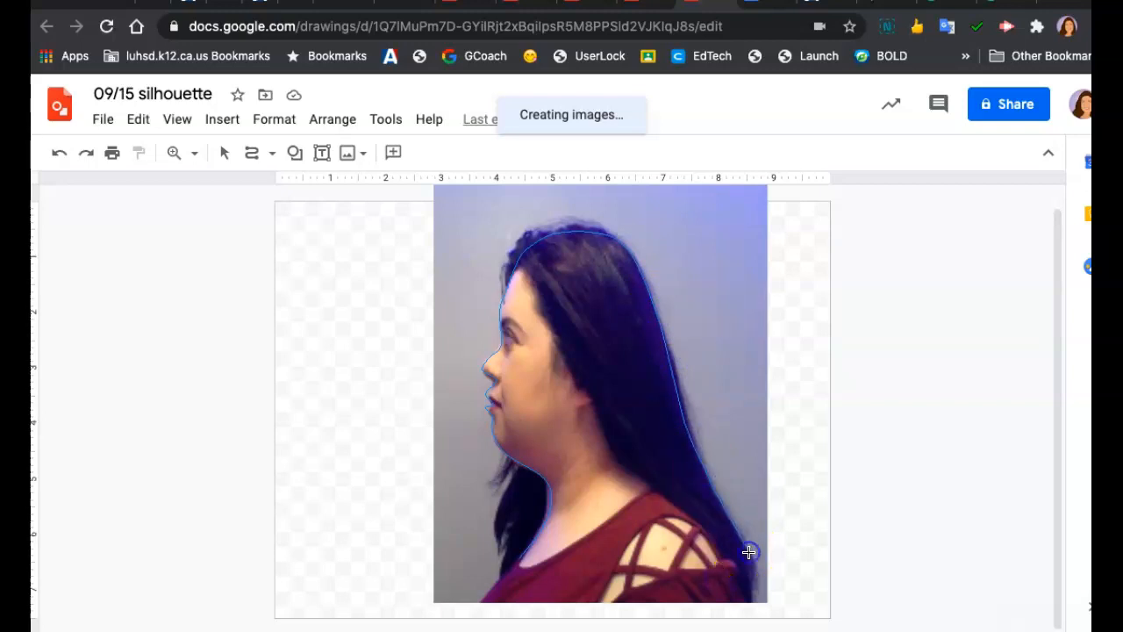
click(654, 560)
click(577, 520)
click(536, 568)
click(530, 571)
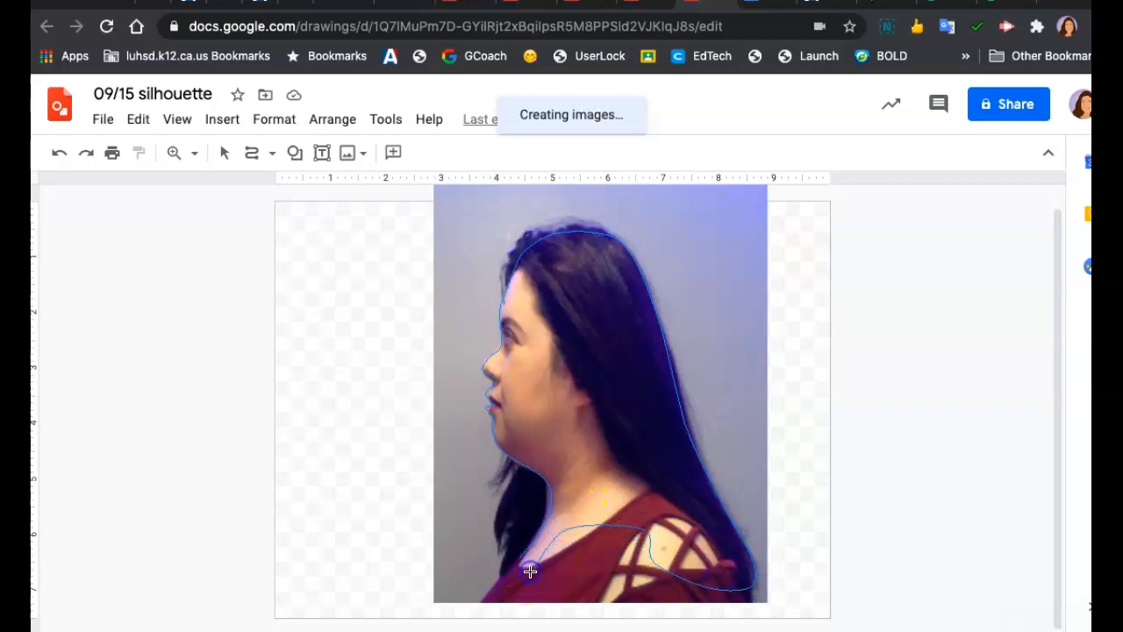
click(518, 561)
click(473, 394)
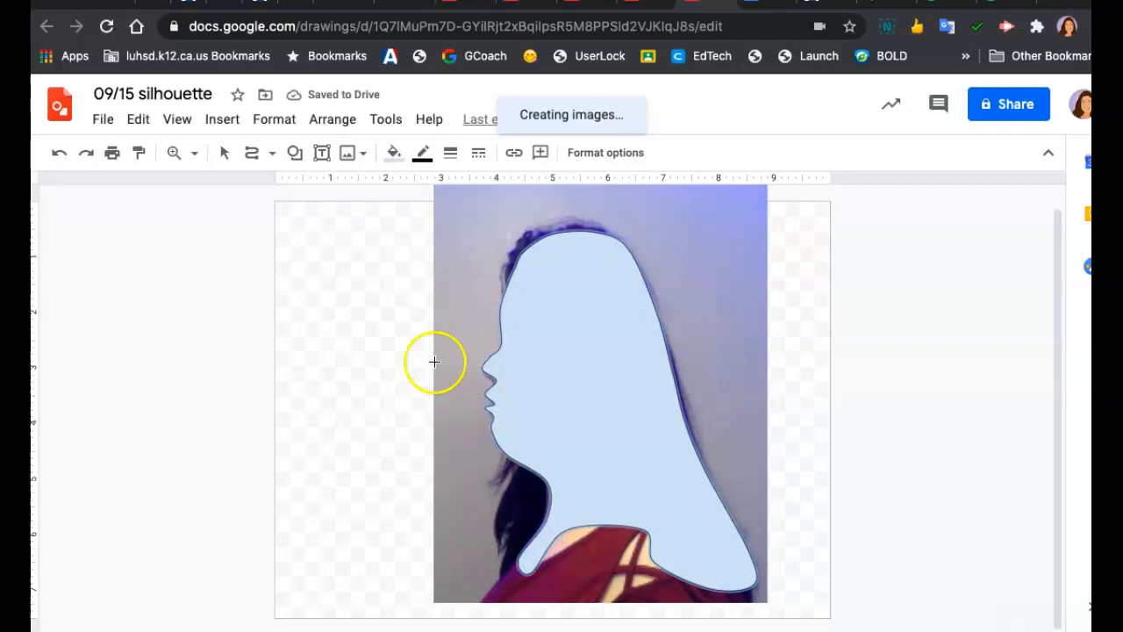
Delete the photo behind the traced shape.
click(224, 155)
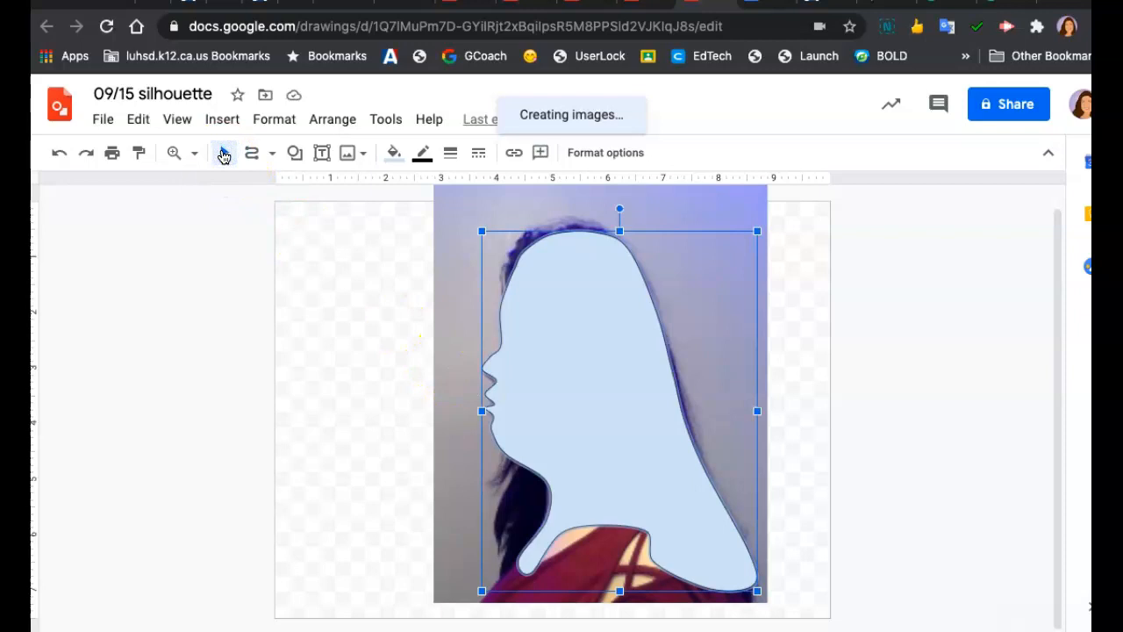
click(226, 154)
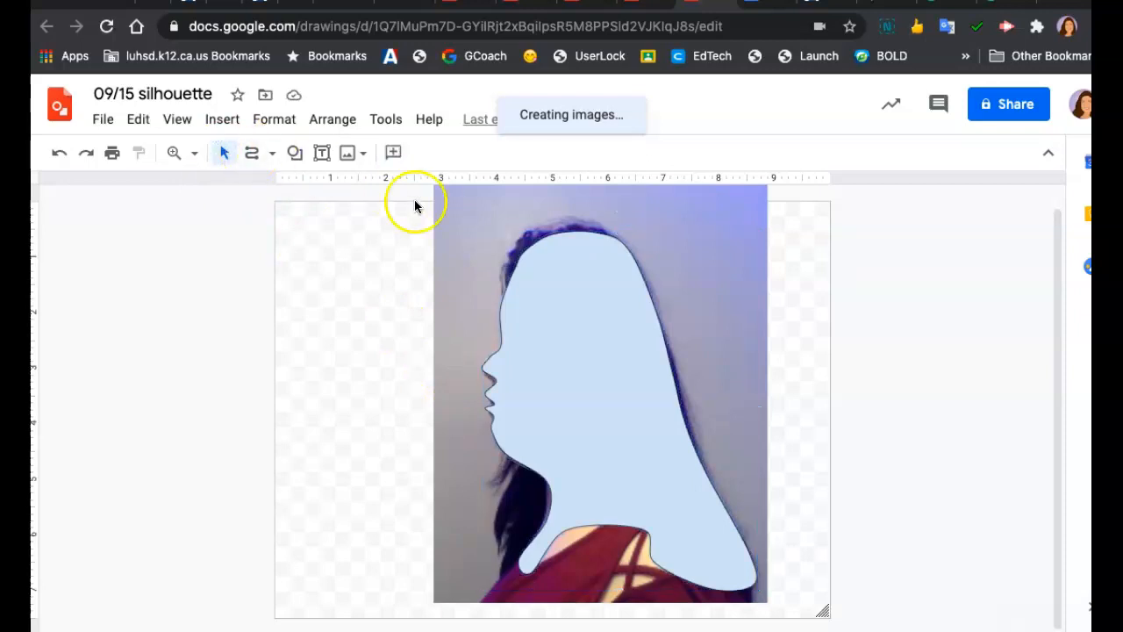
click(443, 210)
key(Delete)
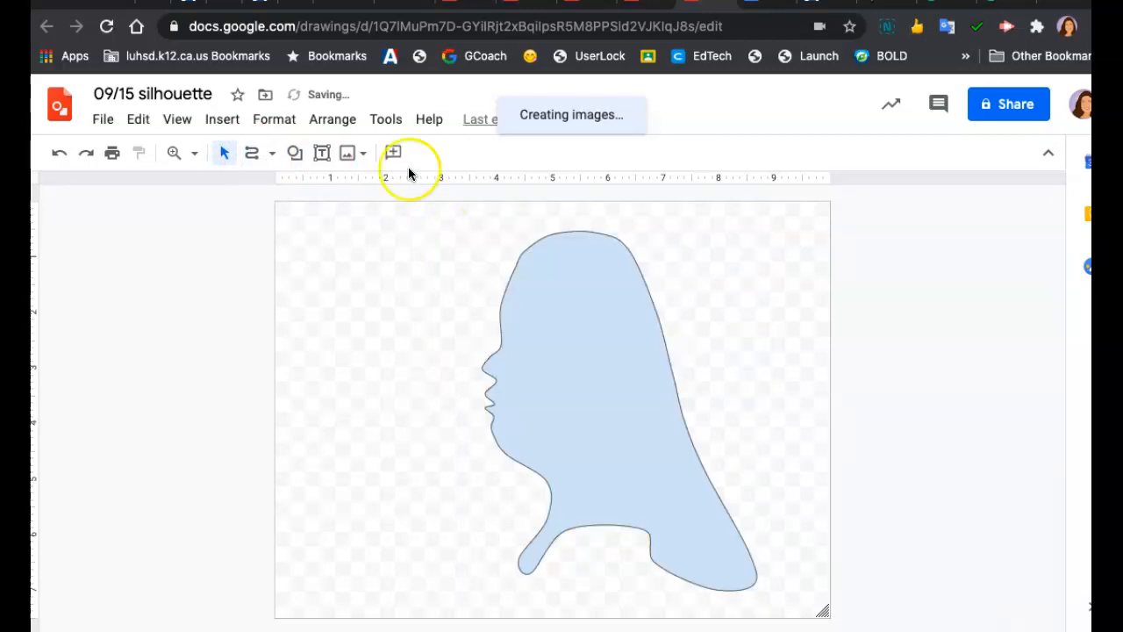
Edit the shape's curve points, moving the lowest front neck points up to level the base of the neck.
double_click(536, 399)
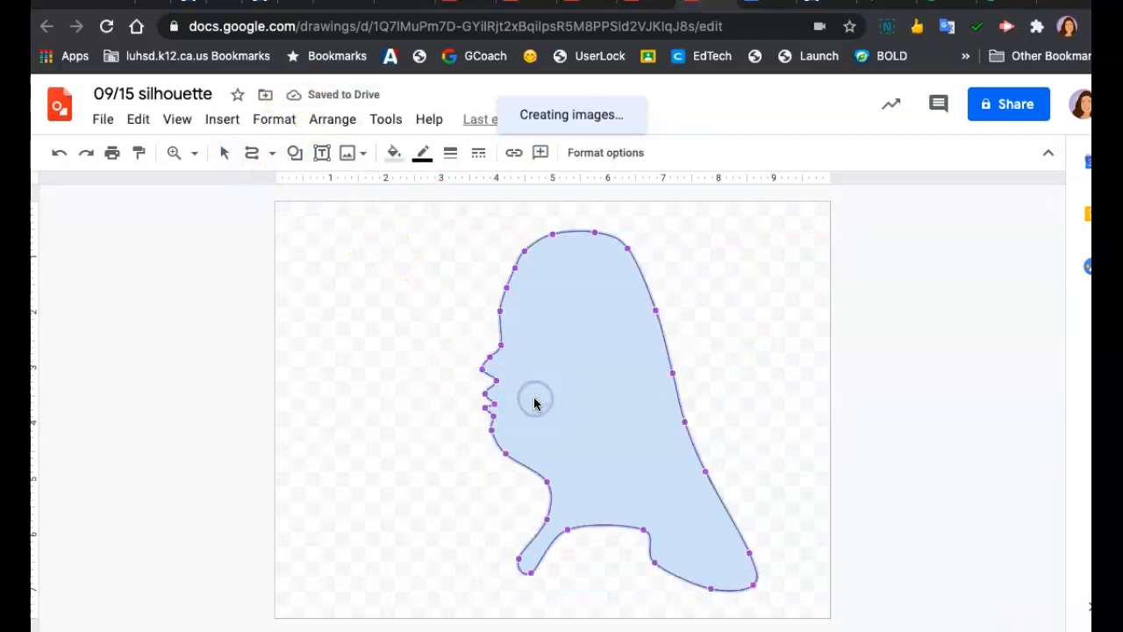
drag(531, 572, 549, 527)
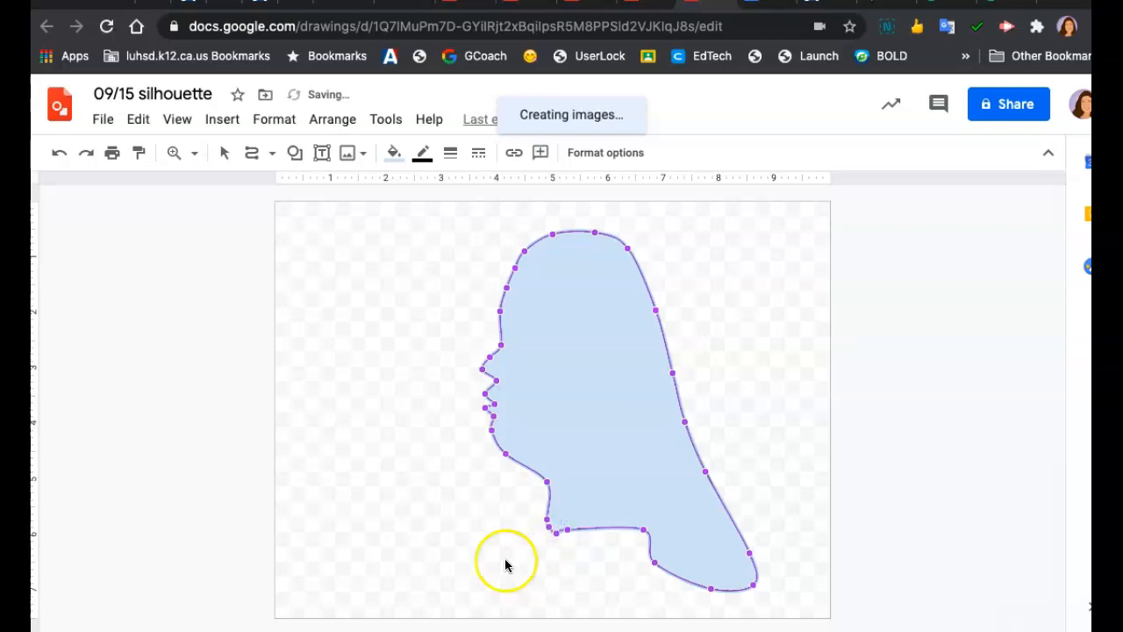
Fill the silhouette with black, make its outline transparent and move it to the canvas's lower right corner.
click(394, 153)
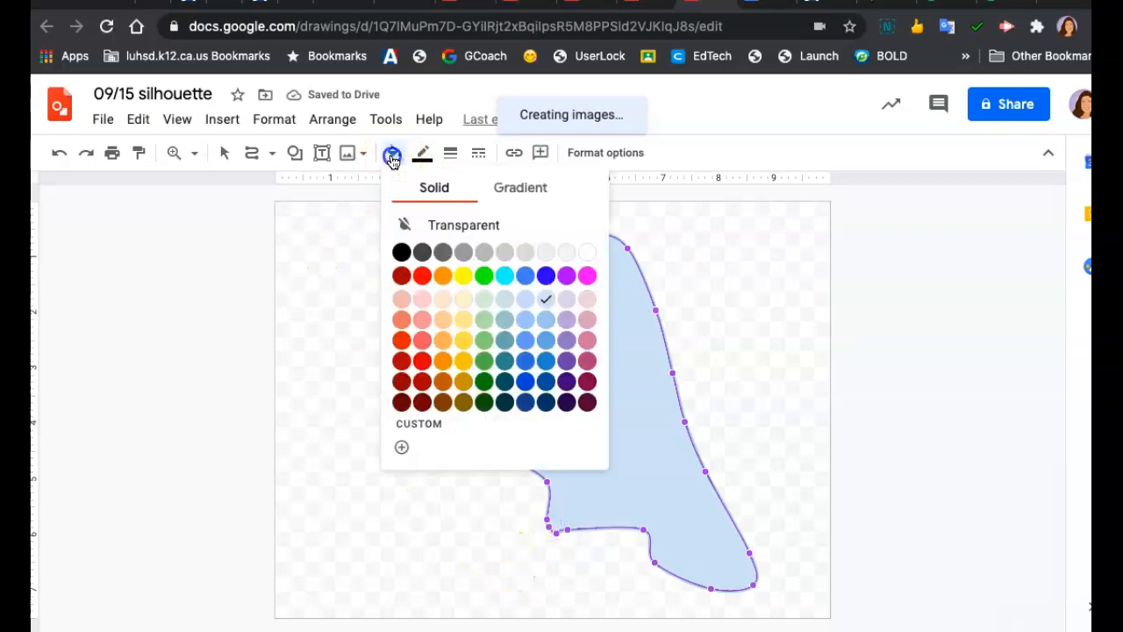
click(402, 253)
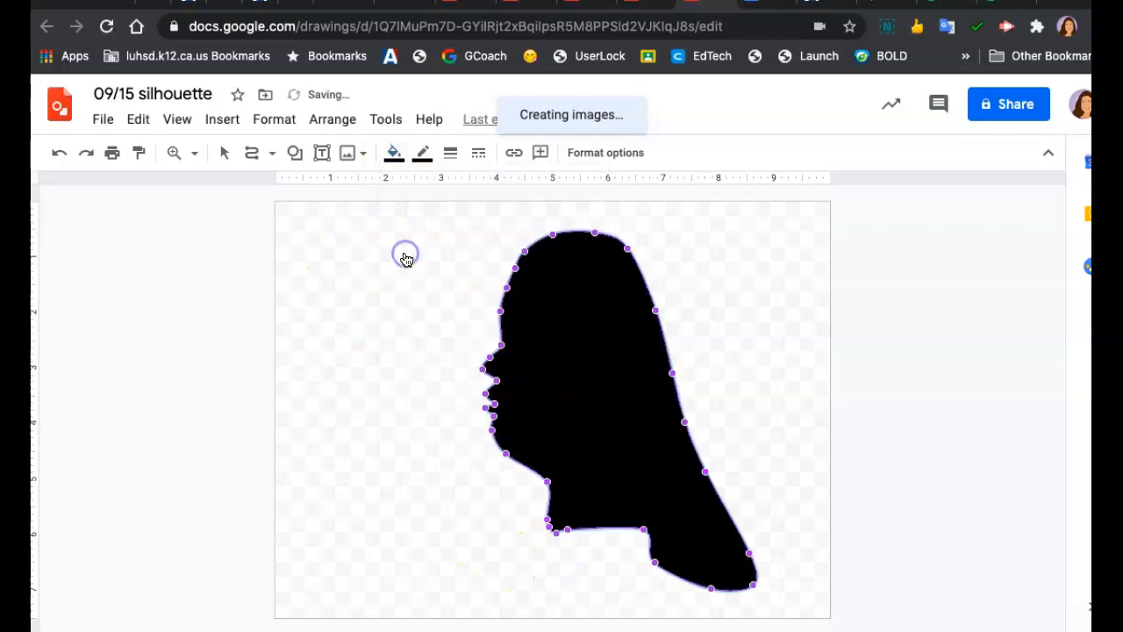
click(423, 152)
click(454, 182)
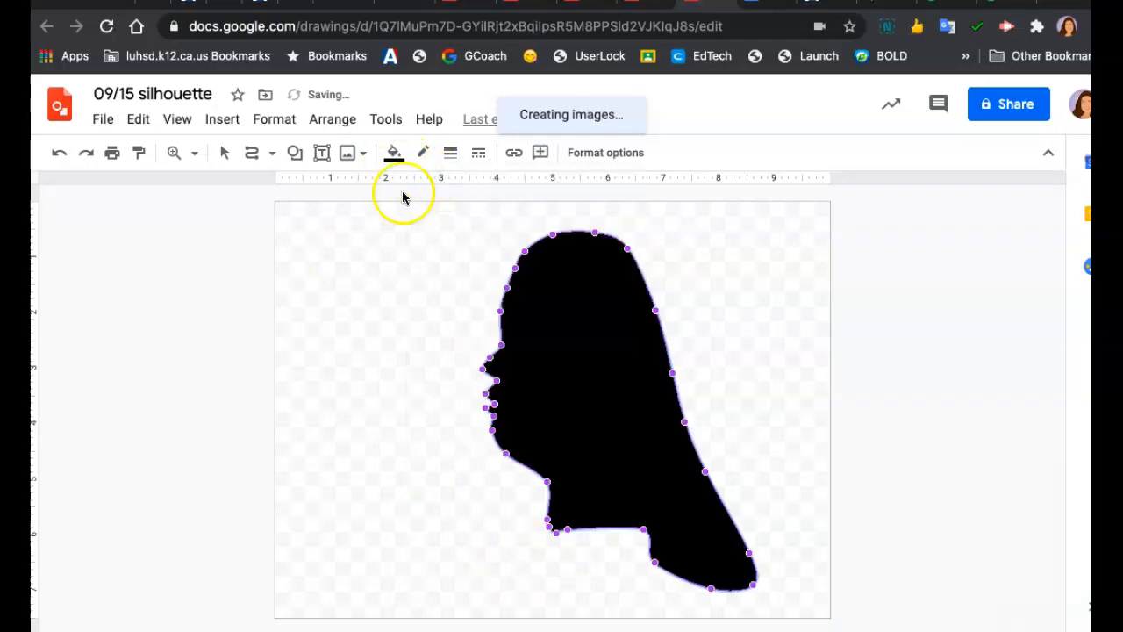
click(223, 153)
drag(549, 372, 613, 398)
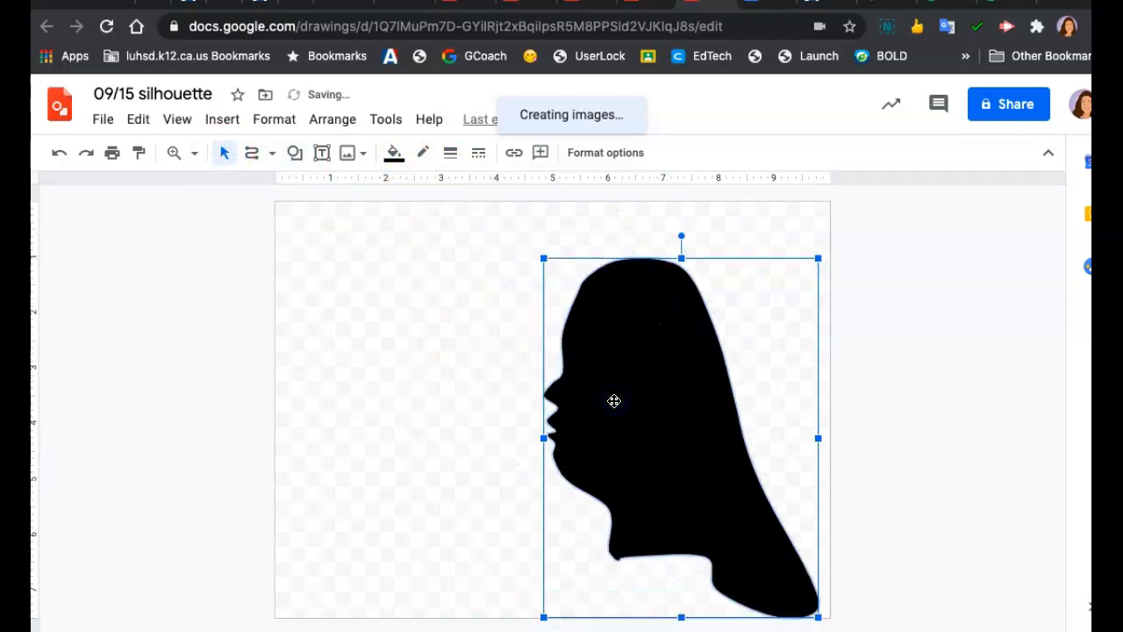
Set the canvas background to a light purple radial gradient.
right_click(395, 330)
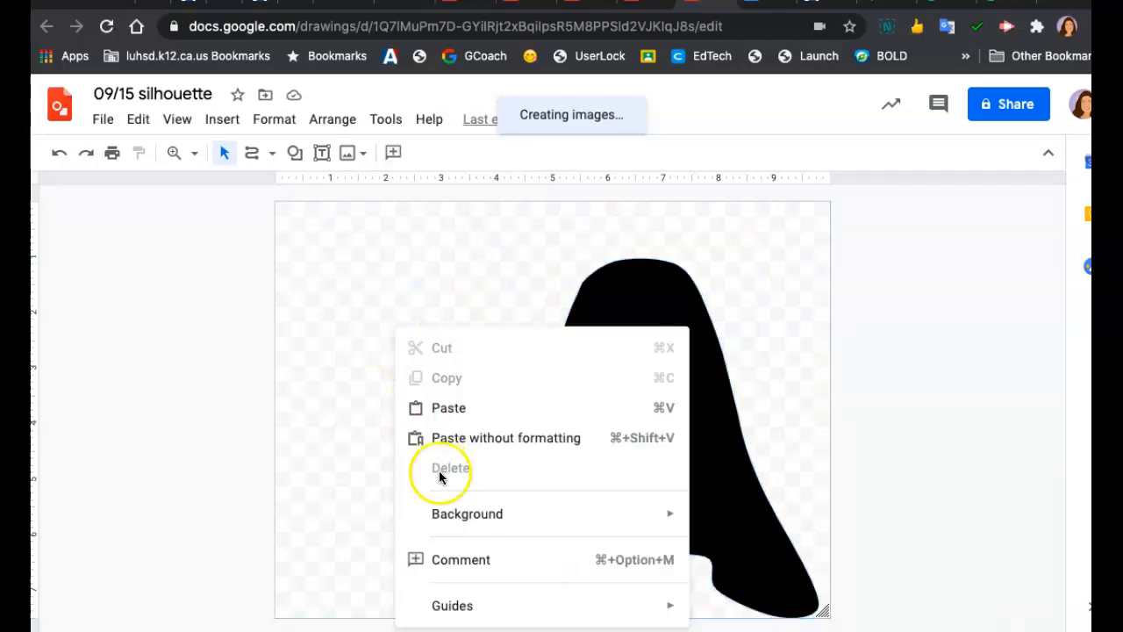
mouse_move(455, 516)
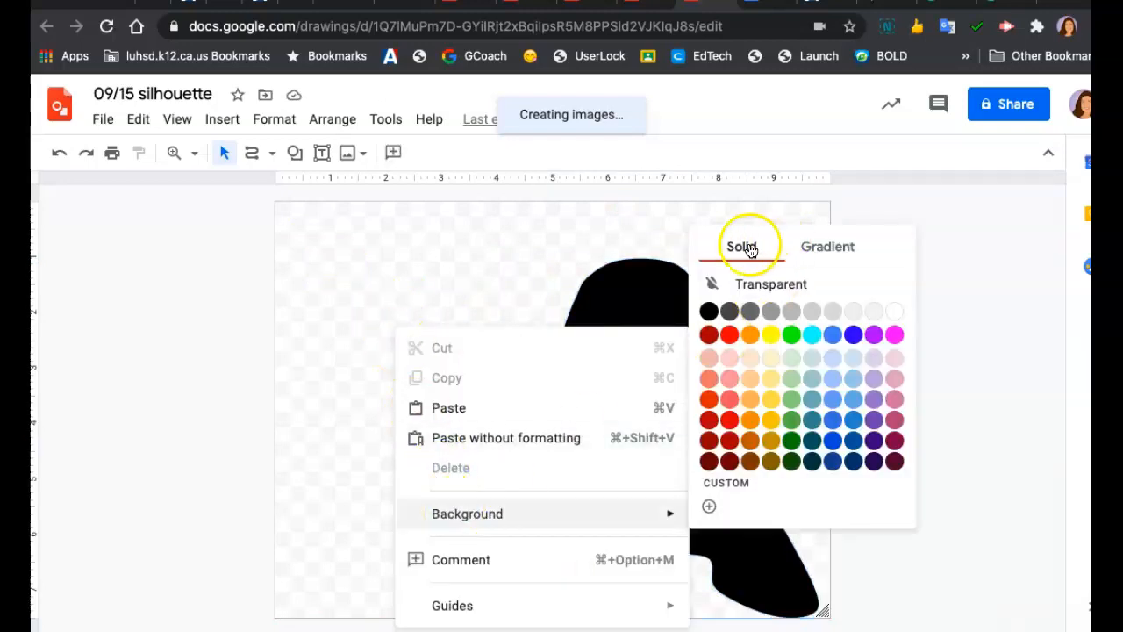
click(816, 251)
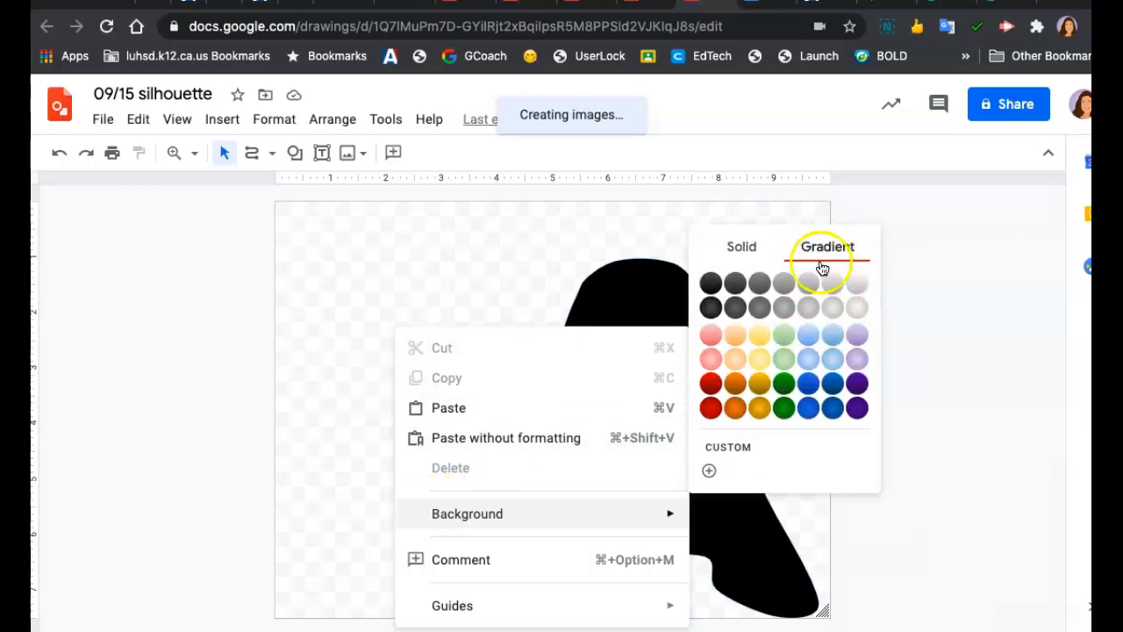
click(854, 367)
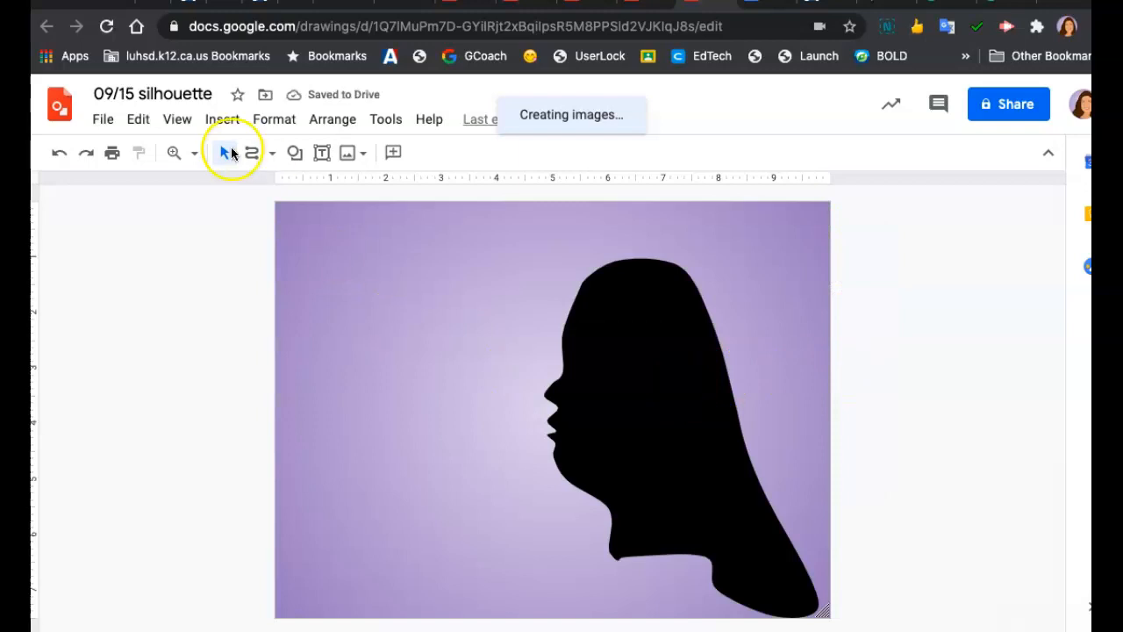
Draw a rounded rectangular speech callout about 2.2 inches wide in the empty area in front of the silhouette's face.
click(295, 155)
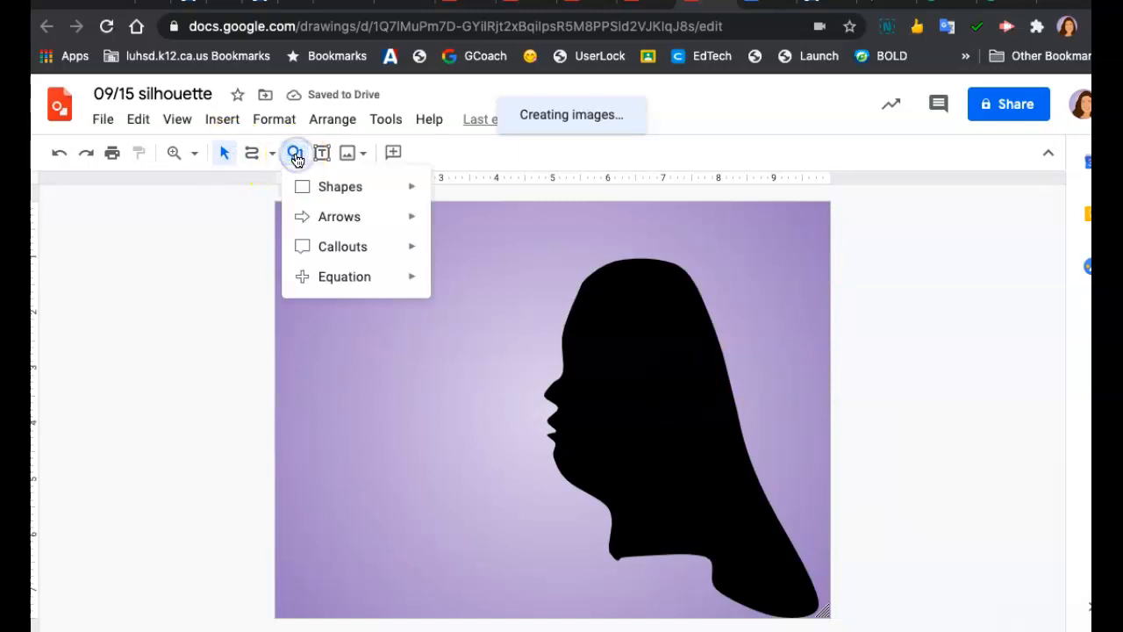
mouse_move(321, 255)
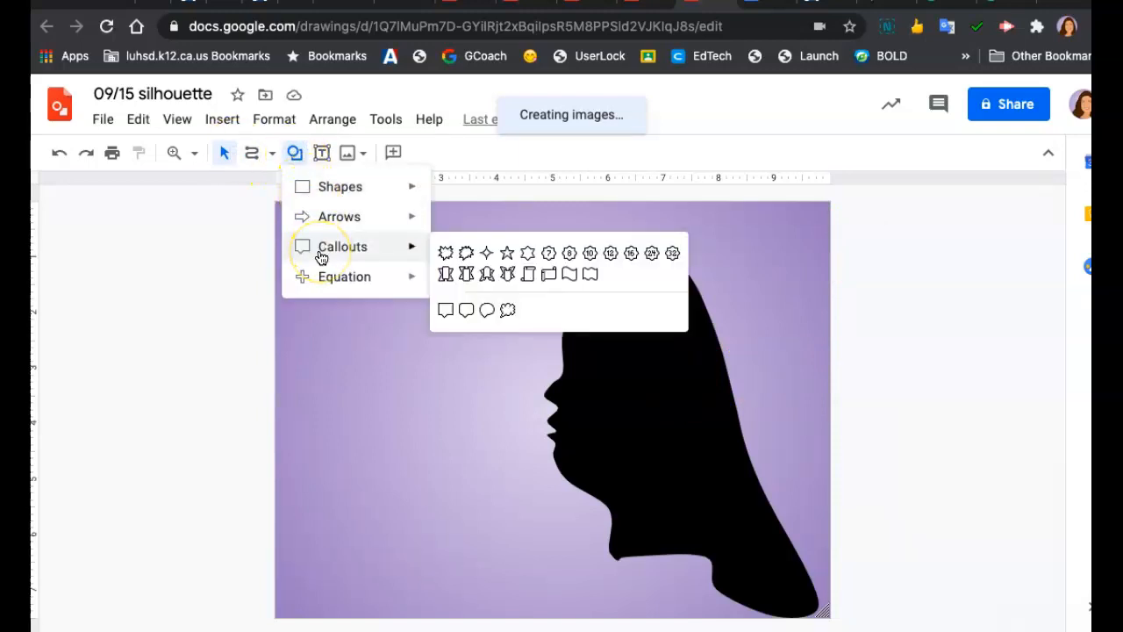
click(470, 316)
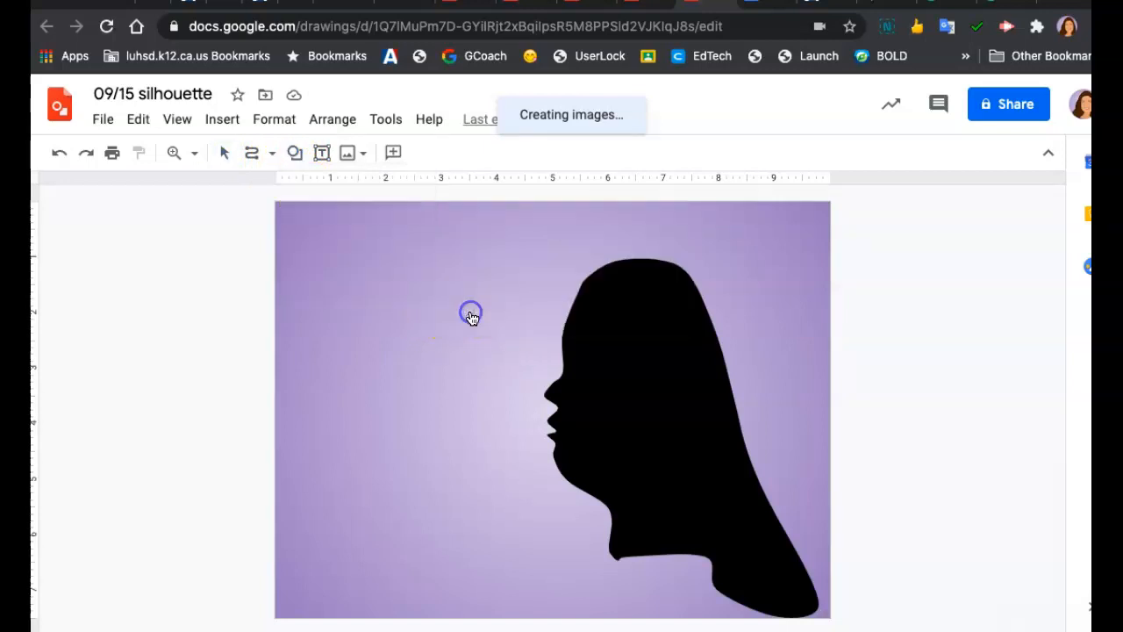
drag(360, 287, 479, 390)
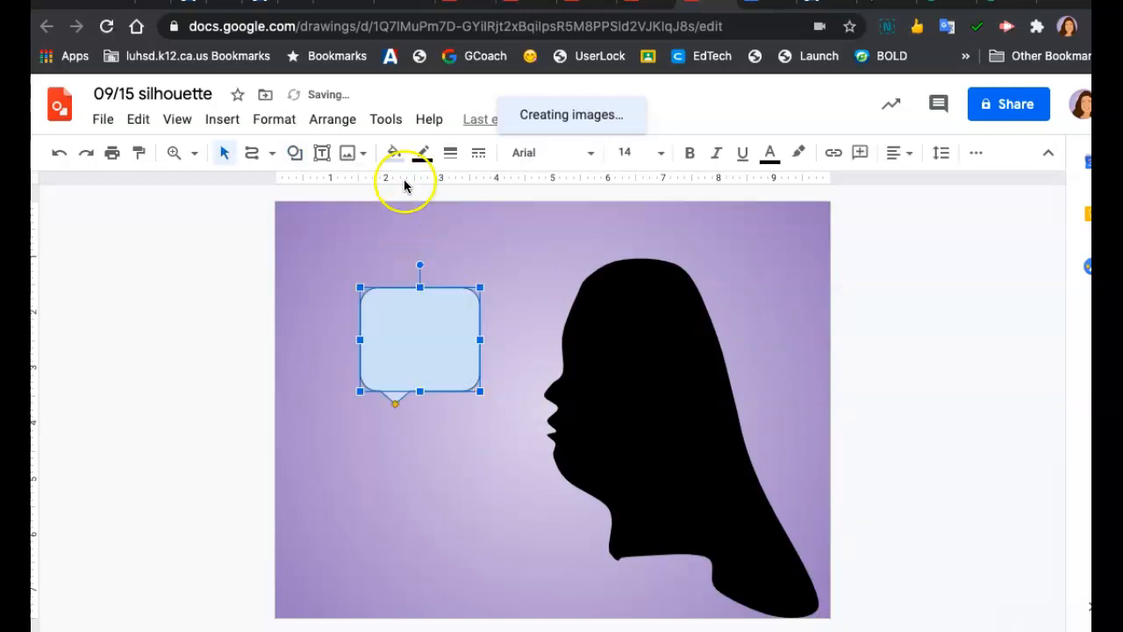
Fill the speech callout with bright purple and make its outline transparent.
click(394, 153)
click(566, 279)
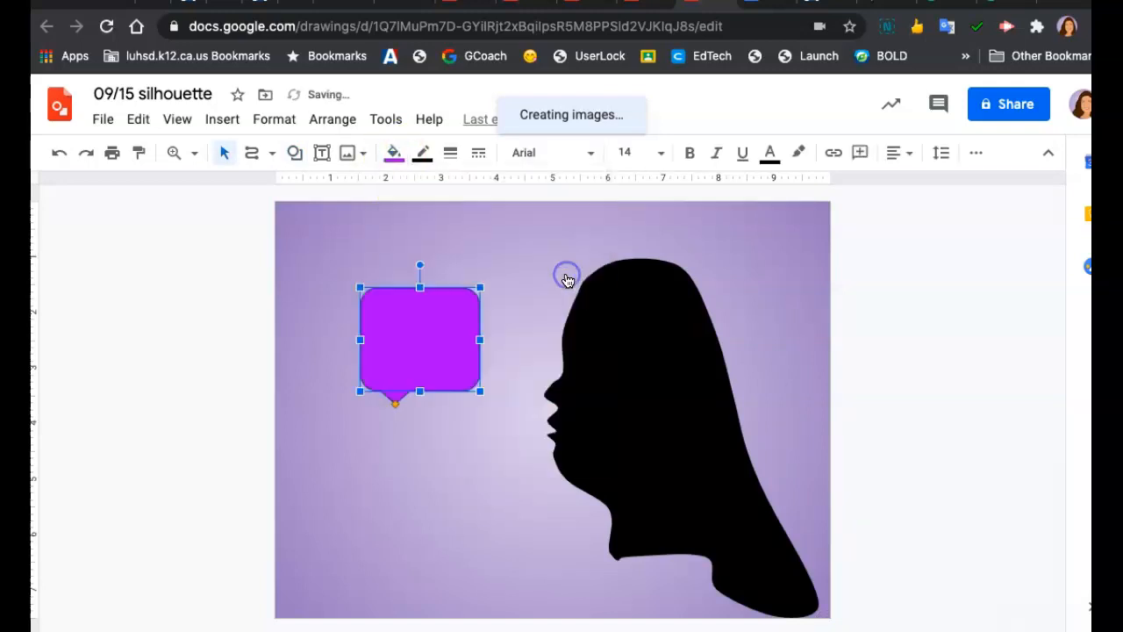
click(422, 153)
click(506, 185)
Enter "Type your quote here" in the speech callout and set the text size to 24.
click(401, 322)
click(400, 333)
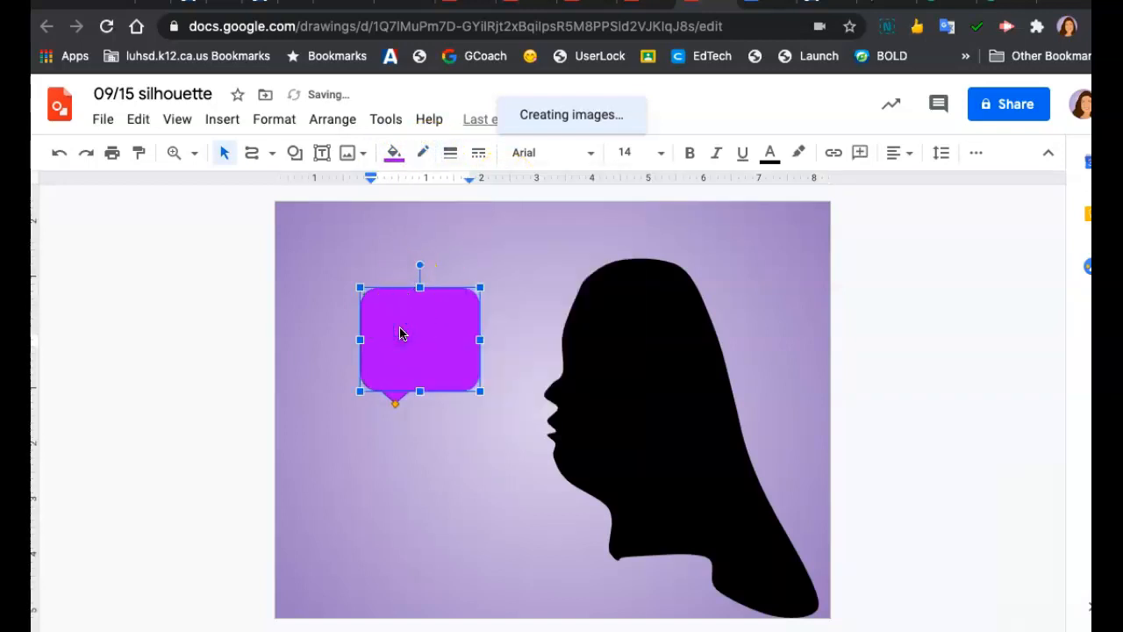
text(Type your quote here)
drag(401, 343, 371, 328)
click(661, 153)
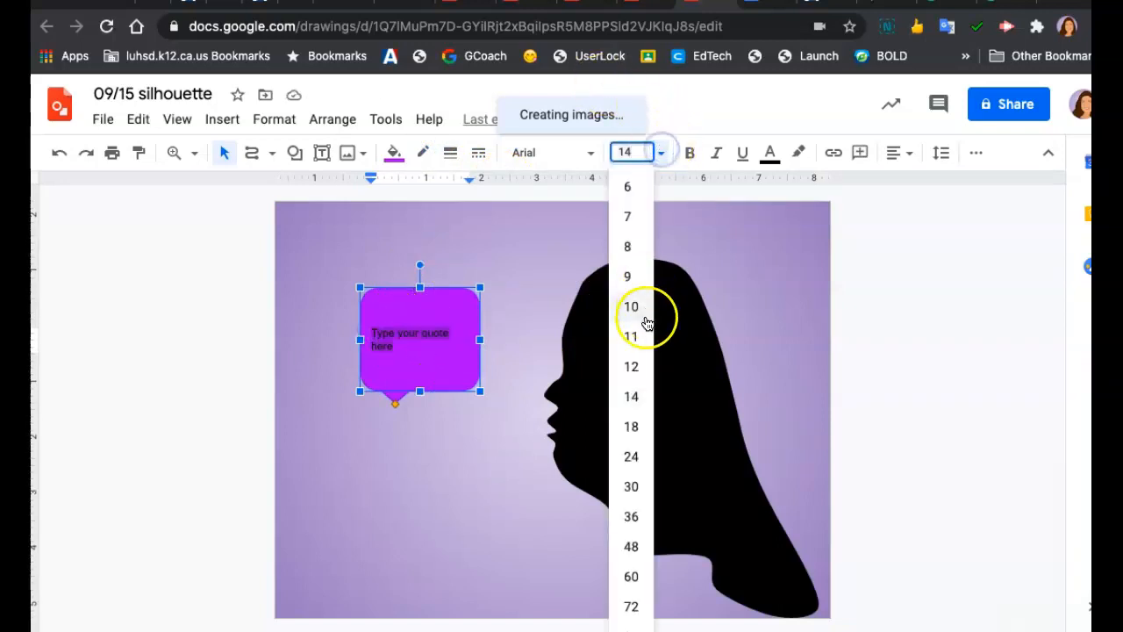
click(633, 425)
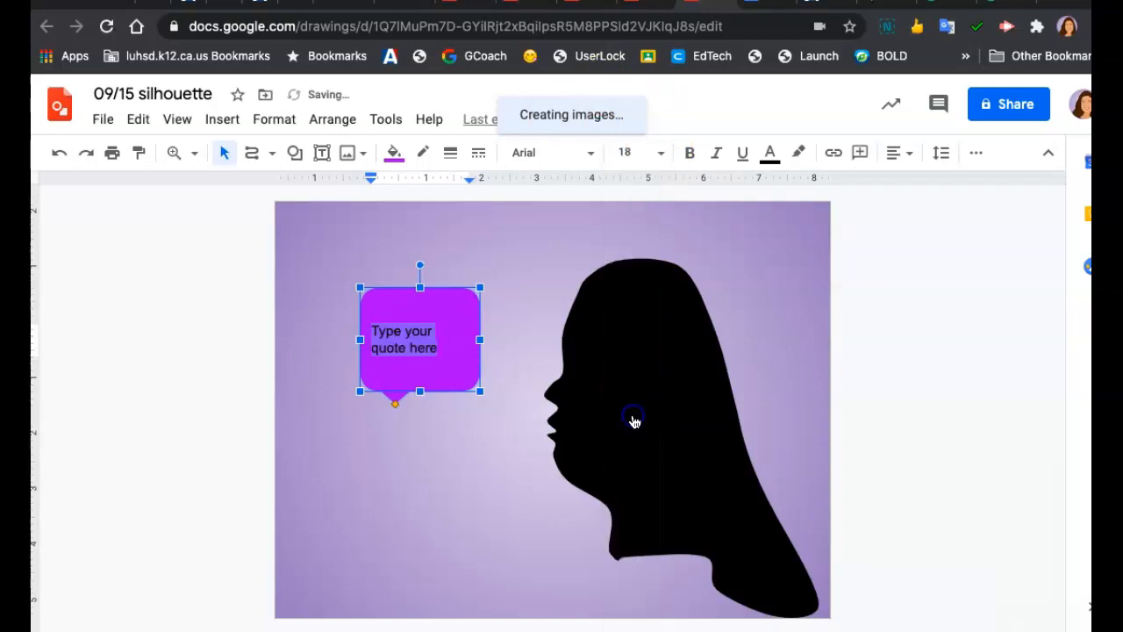
click(658, 153)
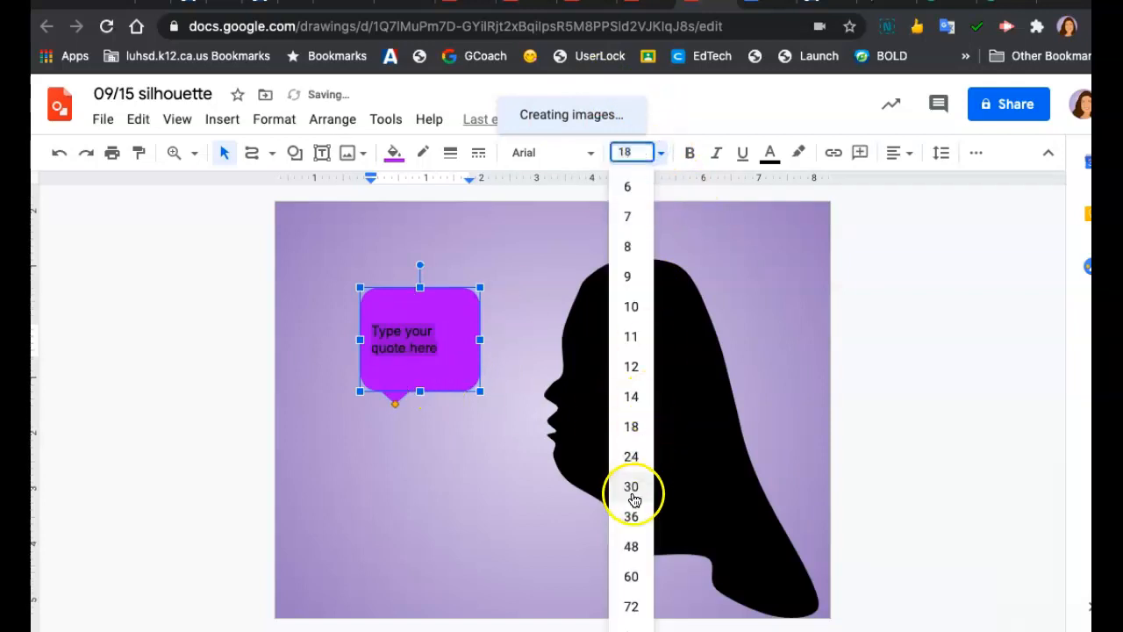
click(631, 456)
click(403, 447)
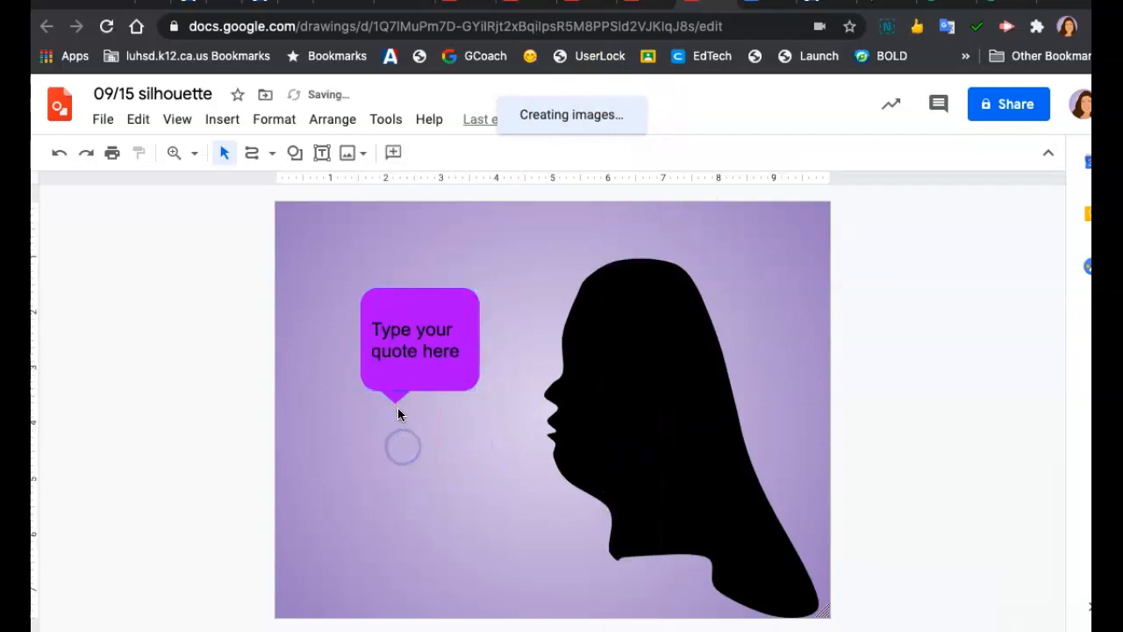
Pull the callout's tail toward the silhouette's mouth and enlarge the bubble toward the canvas's upper left corner.
click(395, 402)
drag(395, 405, 516, 404)
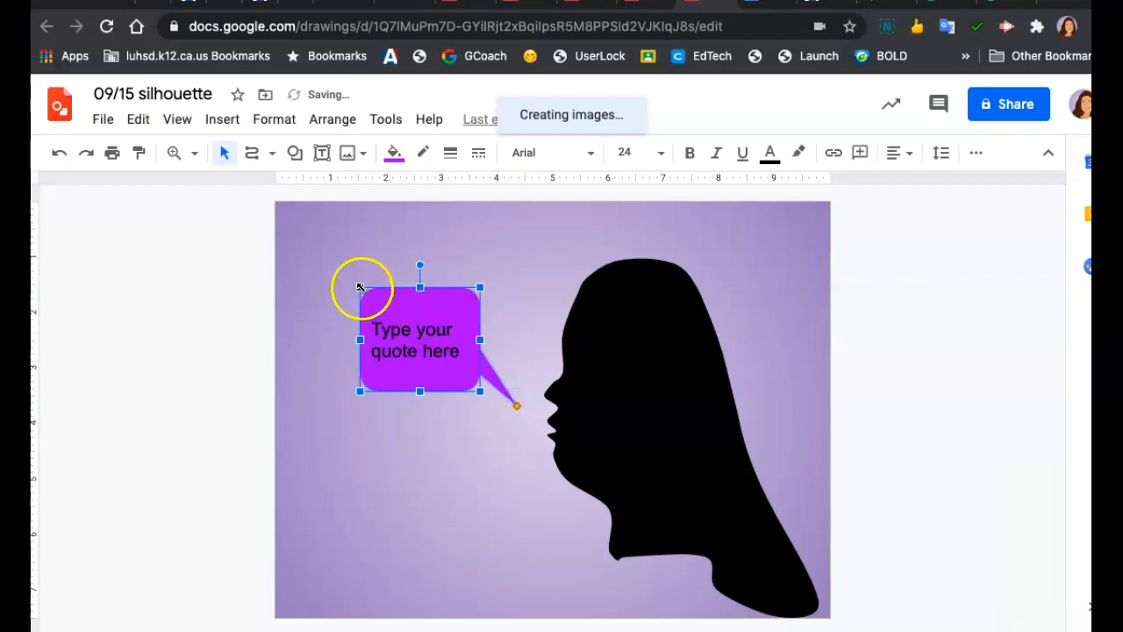
drag(361, 287, 314, 227)
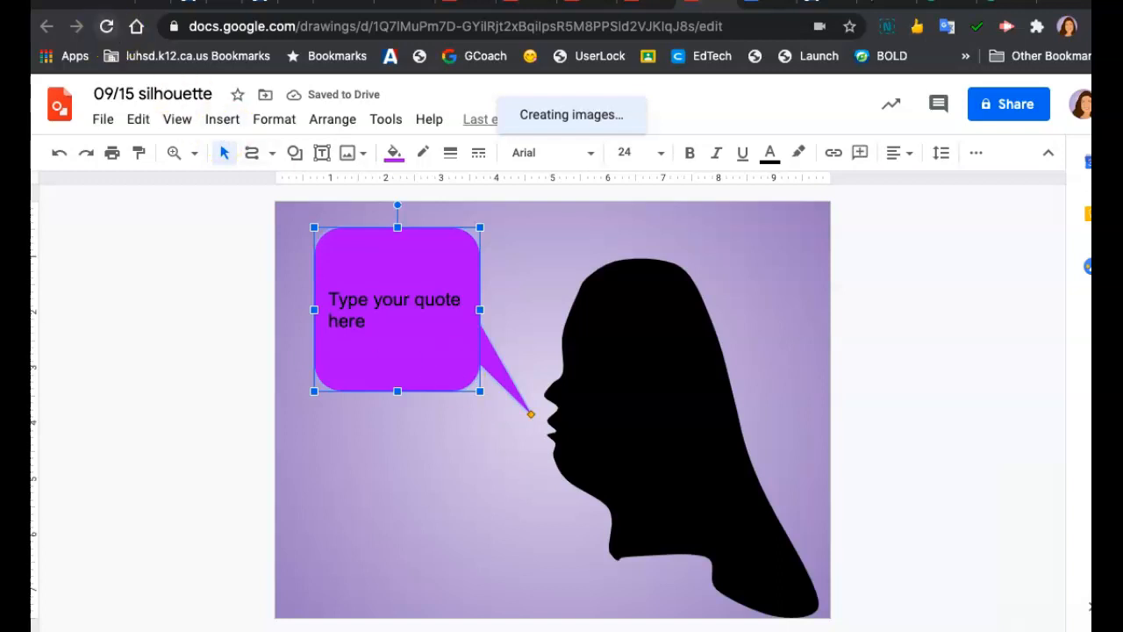
Look through the other open practice silhouette drawings as finished examples, starting with the one wearing glasses.
click(465, 3)
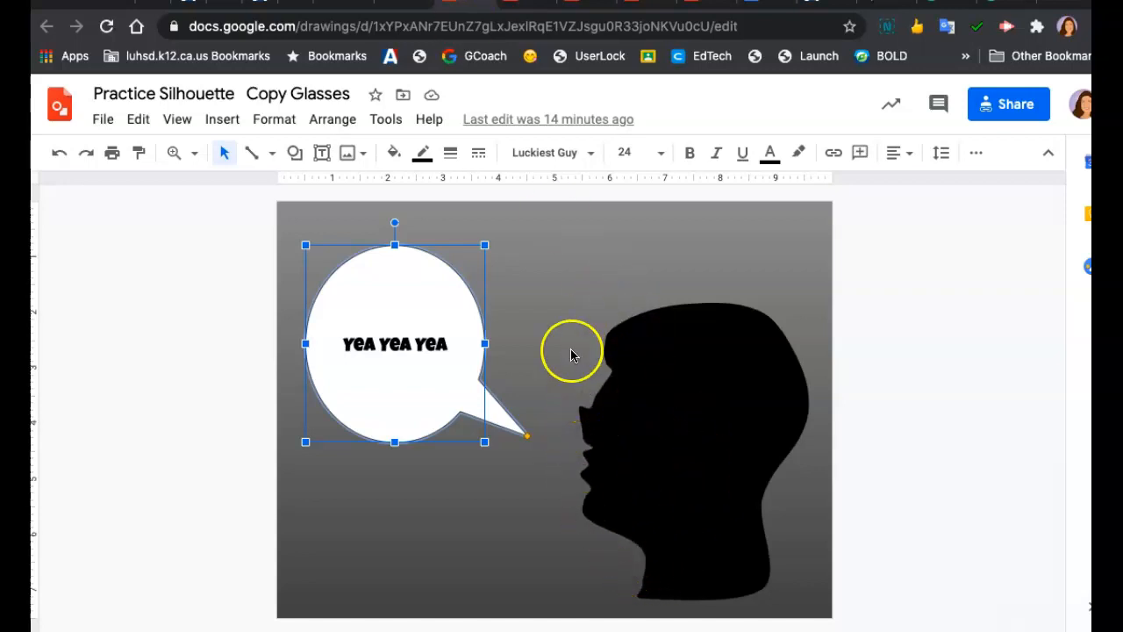
click(512, 1)
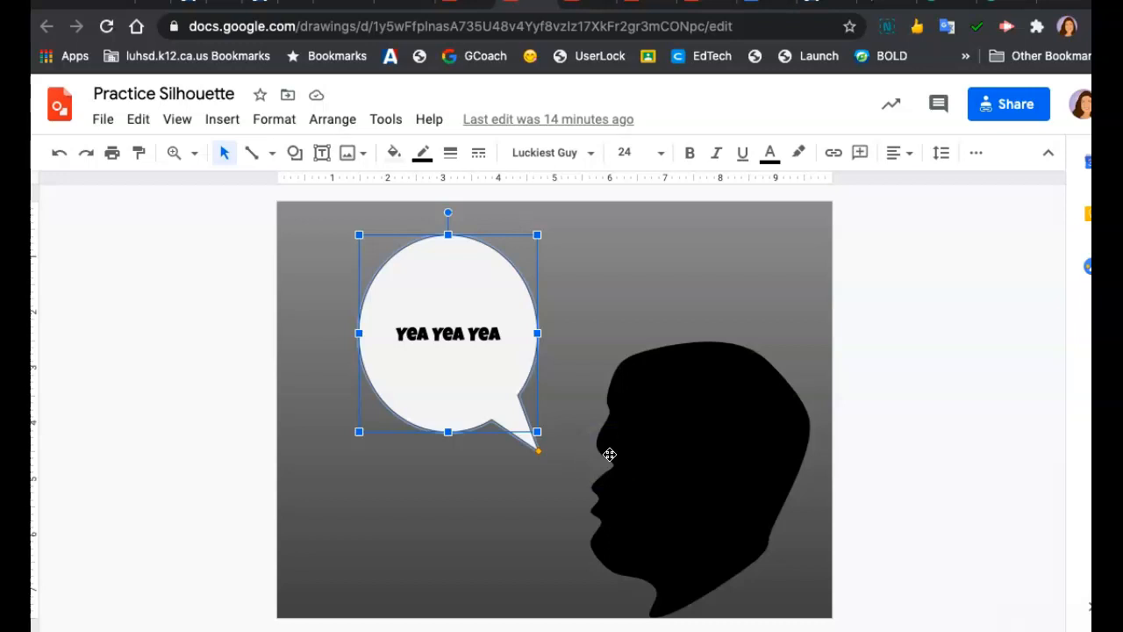
click(610, 9)
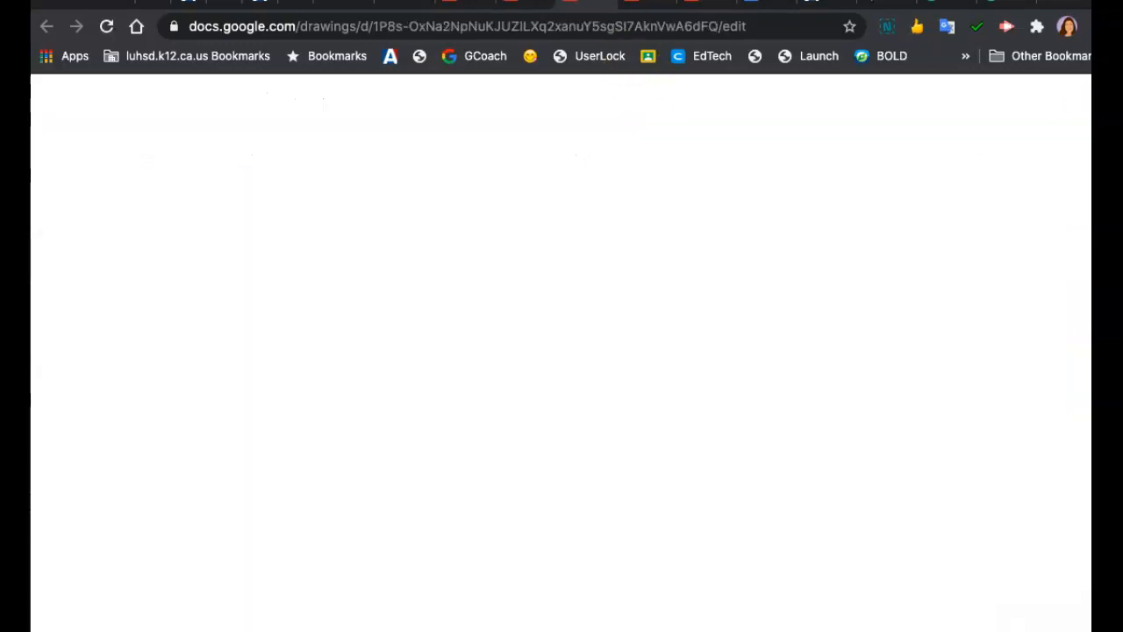